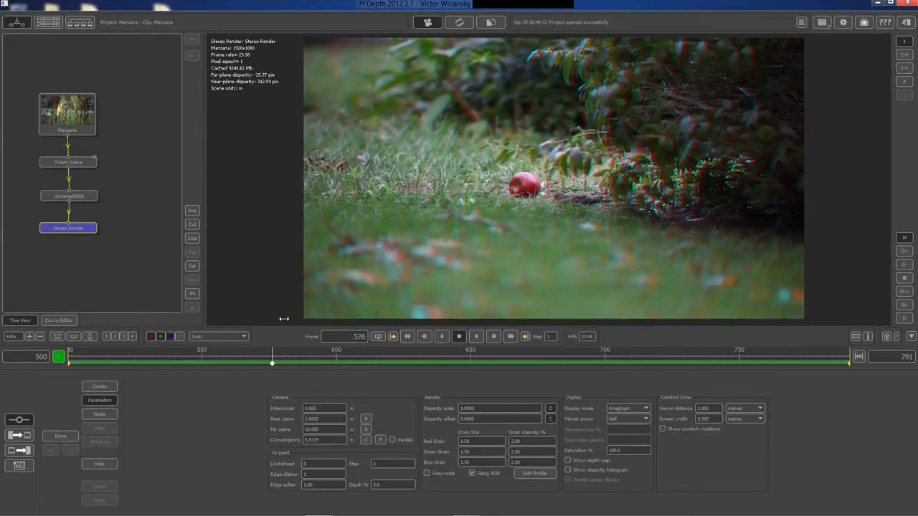
Scrub the anaglyph stereo render through the clip up to frame 665.
{"action": "left_click_drag", "start_coordinate": [288, 362], "coordinate": [315, 310]}
{"action": "left_click_drag", "start_coordinate": [372, 300], "coordinate": [327, 441]}
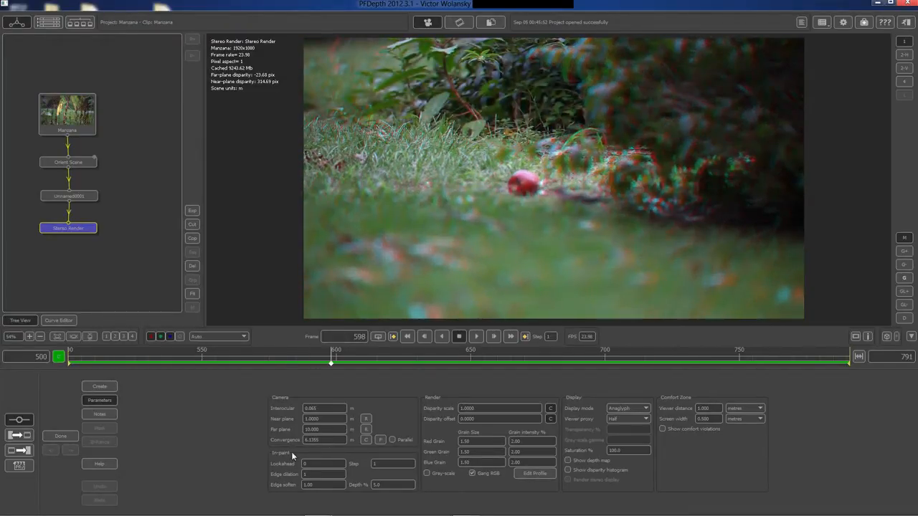
{"action": "left_click_drag", "start_coordinate": [331, 362], "coordinate": [511, 362]}
Examine the scene geometry and camera frustum in a side-by-side 3D view, return to frame 500 and restore the single view.
{"action": "left_click", "coordinate": [902, 55]}
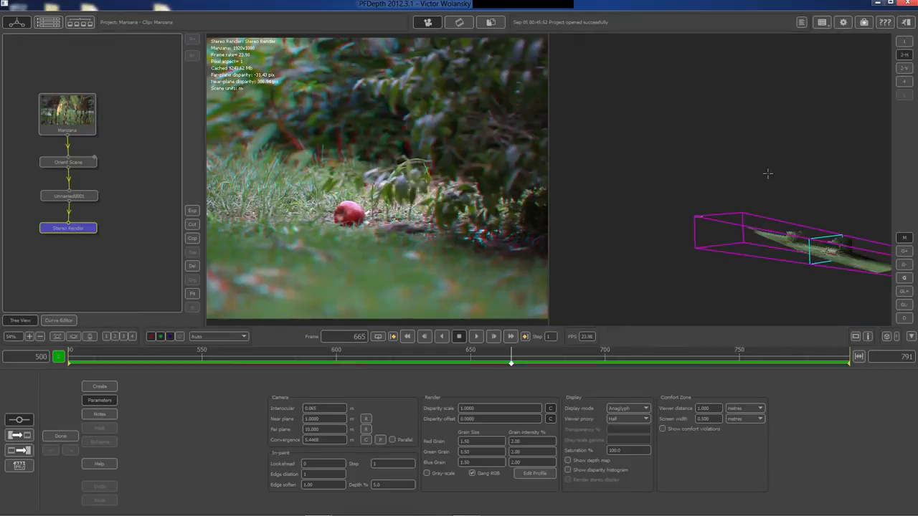
{"action": "middle_click_drag", "start_coordinate": [781, 146], "coordinate": [680, 119]}
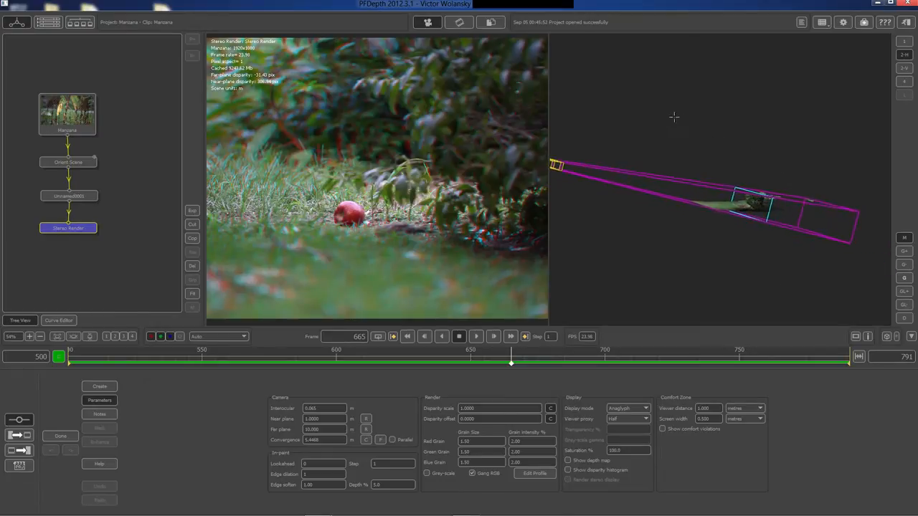
{"action": "middle_click_drag", "start_coordinate": [671, 253], "coordinate": [600, 318]}
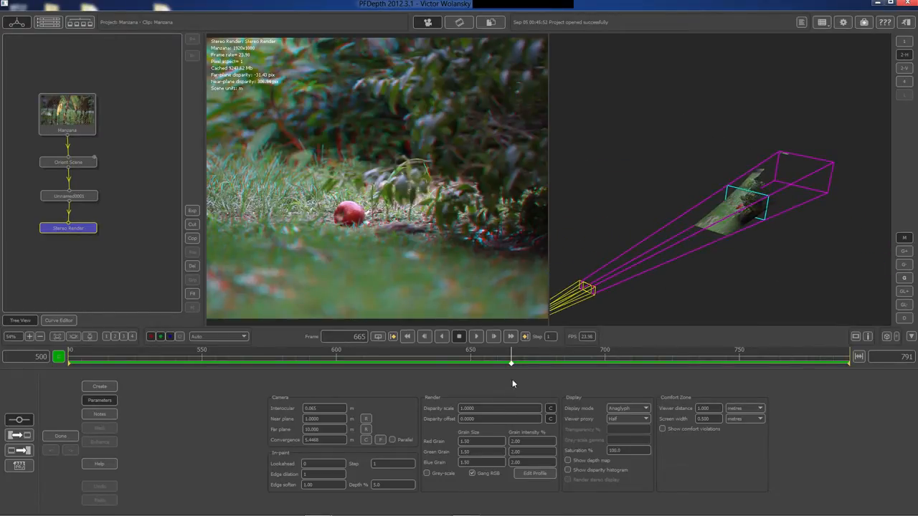
{"action": "left_click_drag", "start_coordinate": [513, 366], "coordinate": [63, 322]}
{"action": "left_click_drag", "start_coordinate": [625, 193], "coordinate": [750, 153]}
{"action": "left_click", "coordinate": [903, 43]}
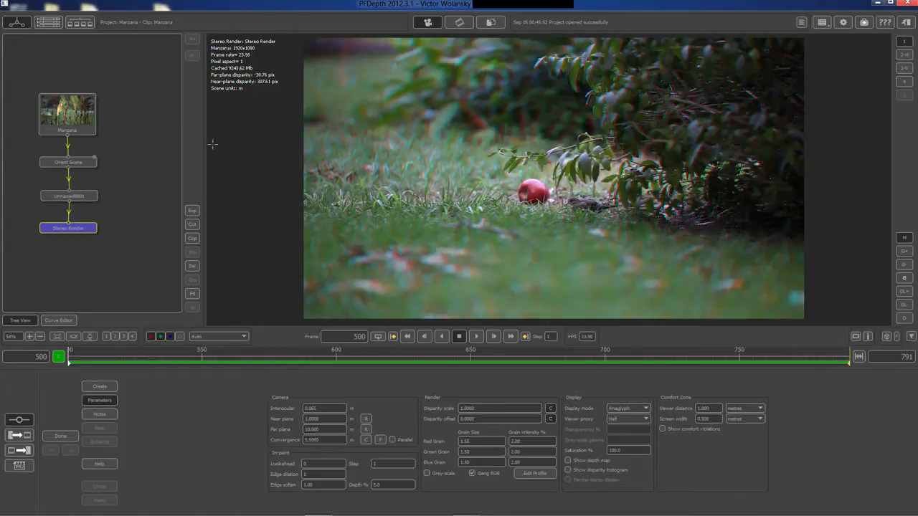
Review the Manzana clip's camera parameters and the Orient Scene node's ground grid in a side-by-side 3D view.
{"action": "left_click", "coordinate": [74, 111]}
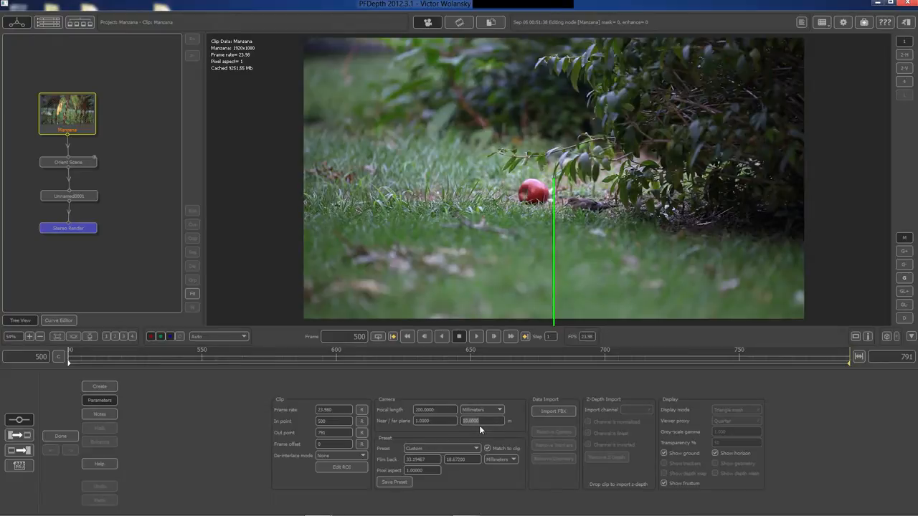
{"action": "left_click", "coordinate": [81, 163]}
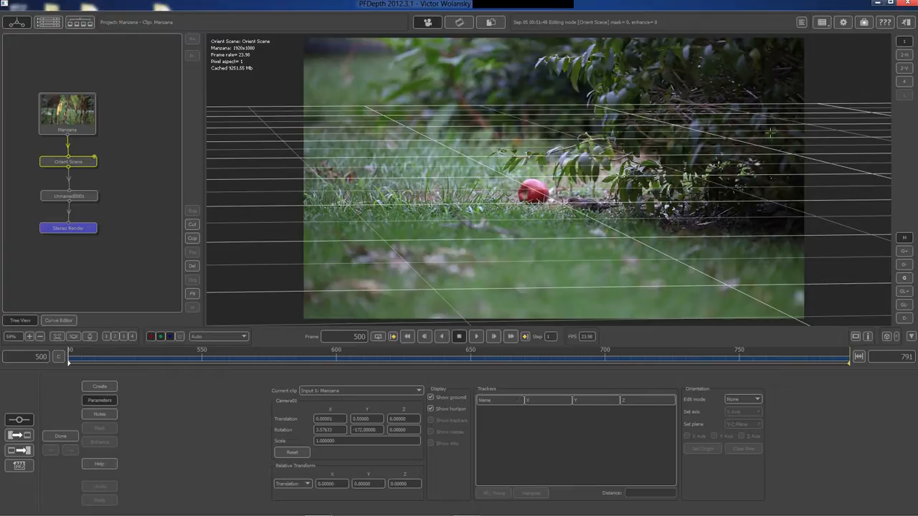
{"action": "left_click", "coordinate": [901, 54]}
{"action": "left_click_drag", "start_coordinate": [762, 265], "coordinate": [826, 123]}
{"action": "left_click_drag", "start_coordinate": [676, 183], "coordinate": [623, 205]}
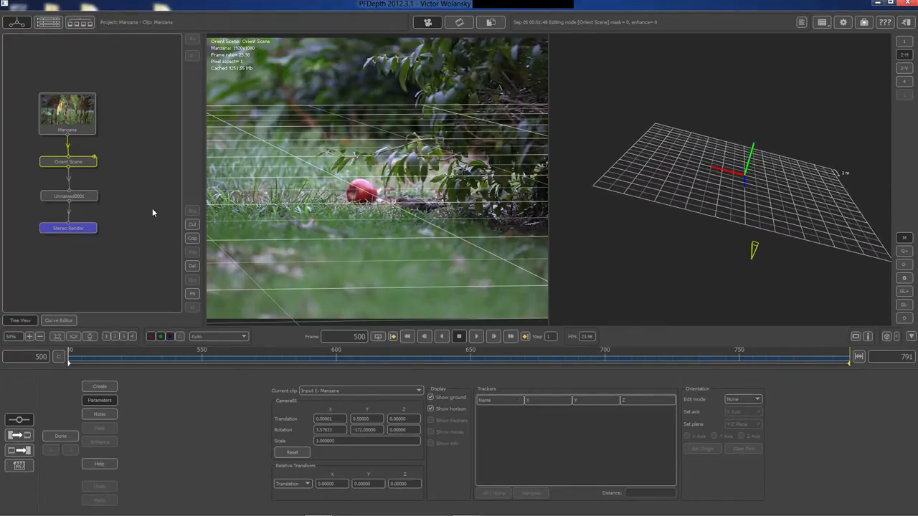
Add a Z-Depth Object node to the tree, connect it to the Orient Scene node's output and open it.
{"action": "left_click", "coordinate": [86, 199]}
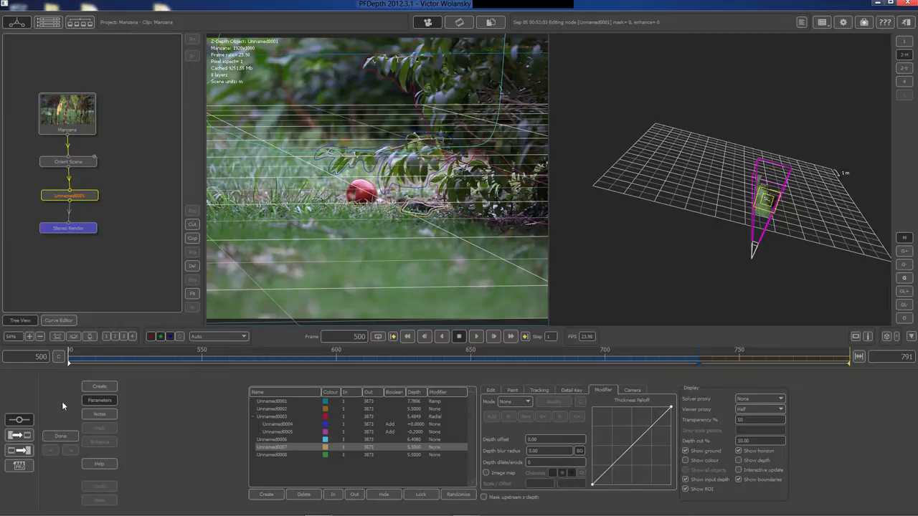
{"action": "left_click", "coordinate": [98, 387]}
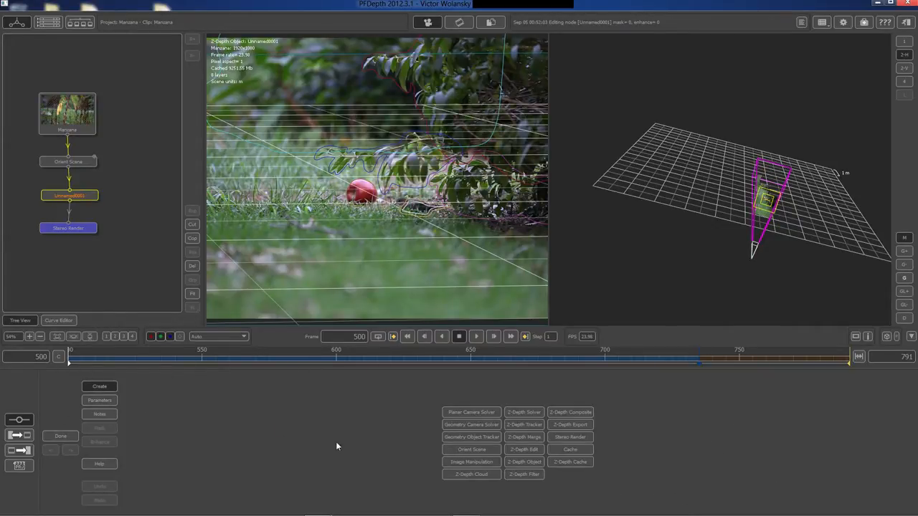
{"action": "left_click", "coordinate": [520, 461]}
{"action": "left_click_drag", "start_coordinate": [59, 232], "coordinate": [156, 194]}
{"action": "left_click_drag", "start_coordinate": [70, 169], "coordinate": [115, 173]}
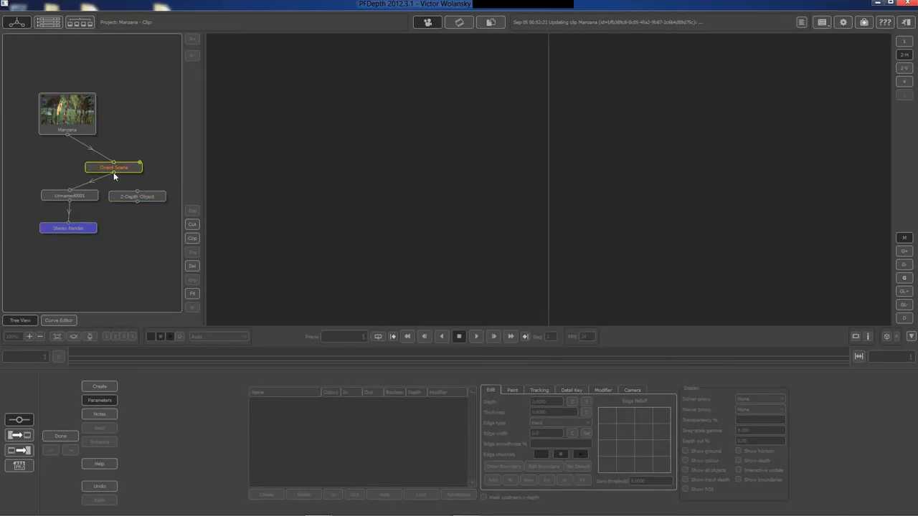
{"action": "left_click", "coordinate": [147, 197]}
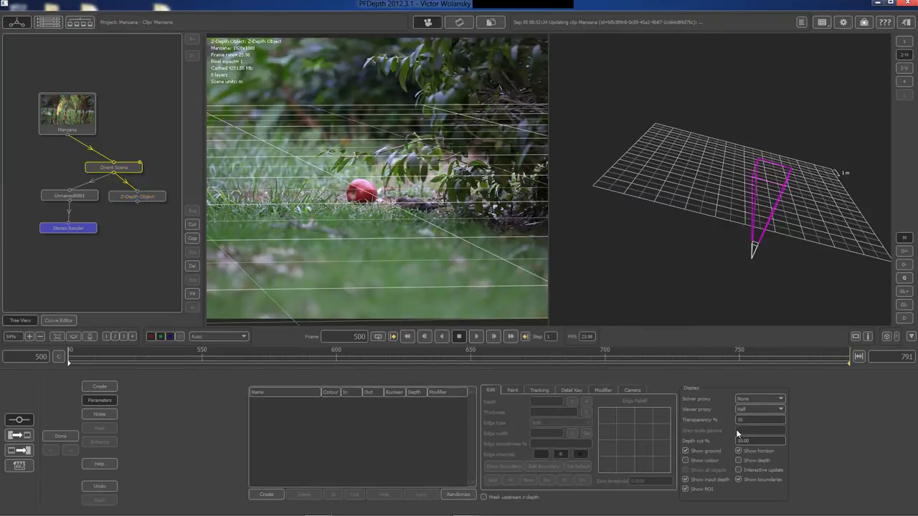
{"action": "left_click", "coordinate": [151, 197]}
Open the Unnamed0001 depth node, enable layer colours and turn off the display of all objects.
{"action": "left_click", "coordinate": [81, 198]}
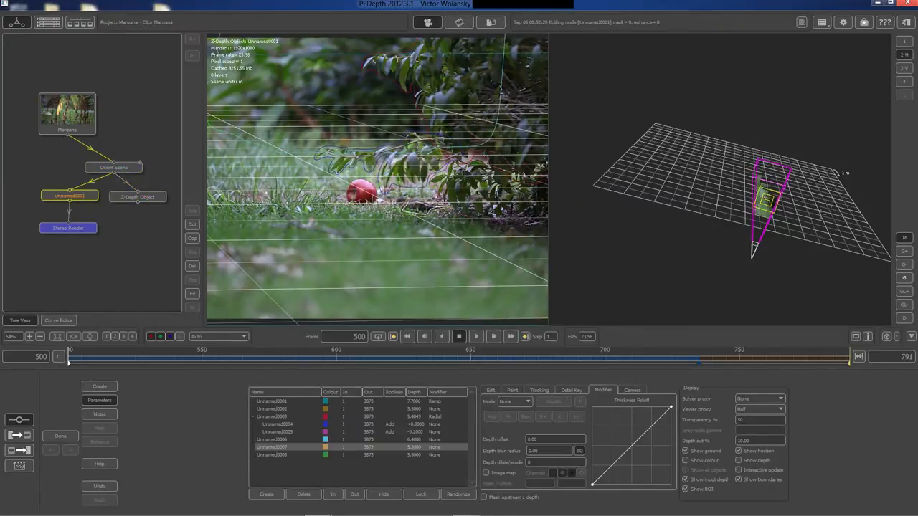
{"action": "left_click_drag", "start_coordinate": [772, 264], "coordinate": [683, 341]}
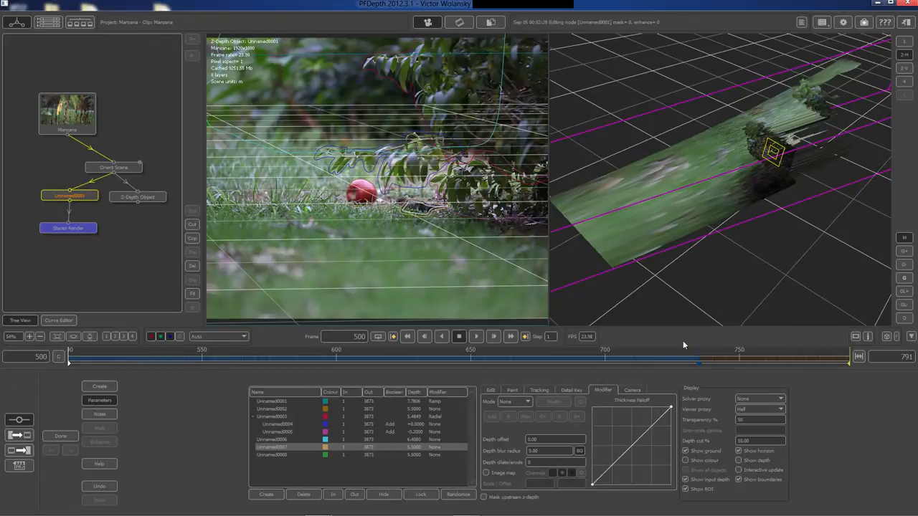
{"action": "left_click", "coordinate": [684, 460]}
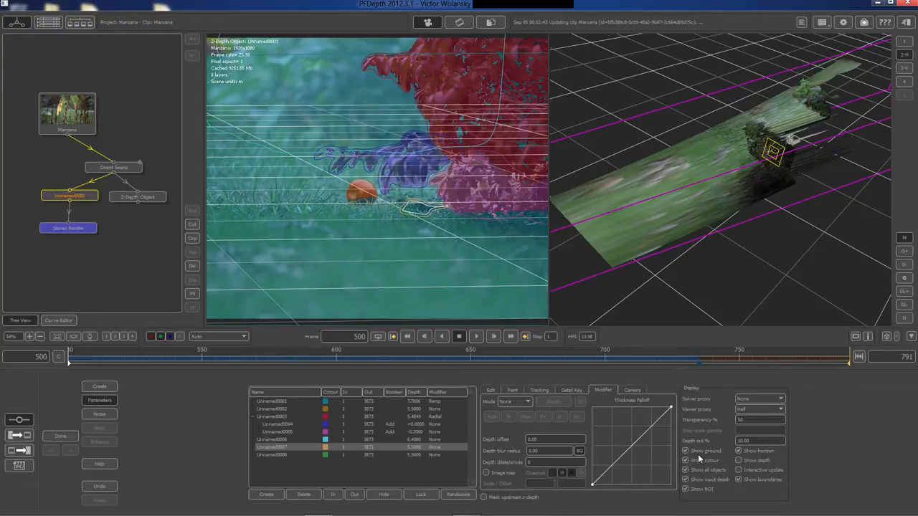
{"action": "left_click", "coordinate": [685, 470]}
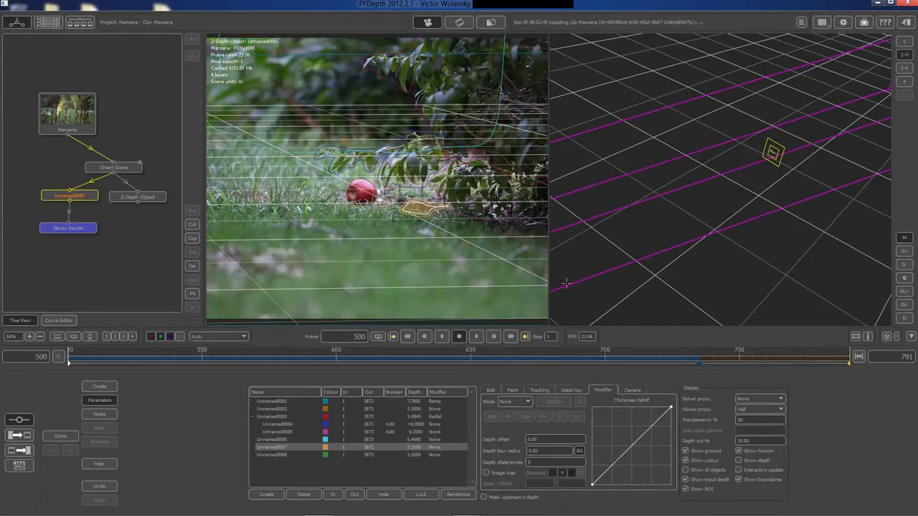
Select the ground layer with the Ramp modifier and slightly adjust its near depth handle in the 3D view.
{"action": "left_click", "coordinate": [283, 403]}
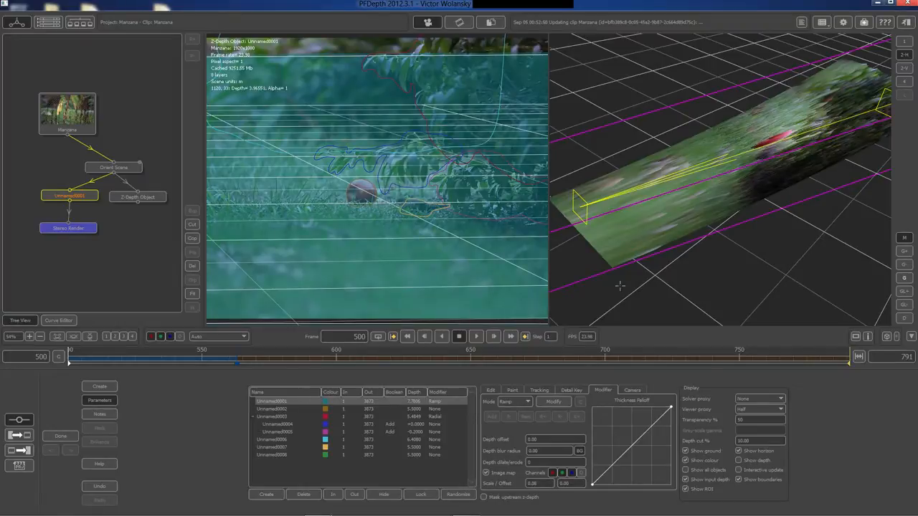
{"action": "middle_click_drag", "start_coordinate": [790, 286], "coordinate": [807, 250]}
{"action": "scroll", "coordinate": [799, 255], "scroll_direction": "down", "scroll_amount": 6}
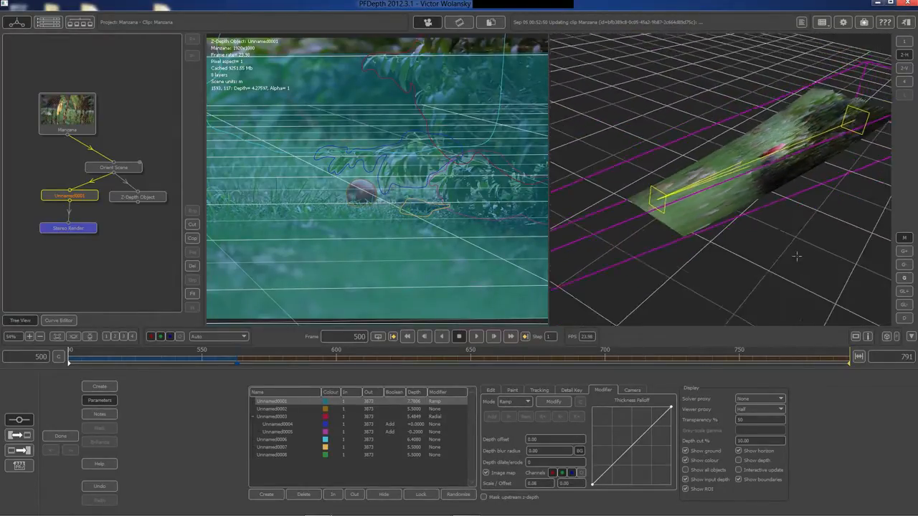
{"action": "scroll", "coordinate": [428, 209], "scroll_direction": "down", "scroll_amount": 4}
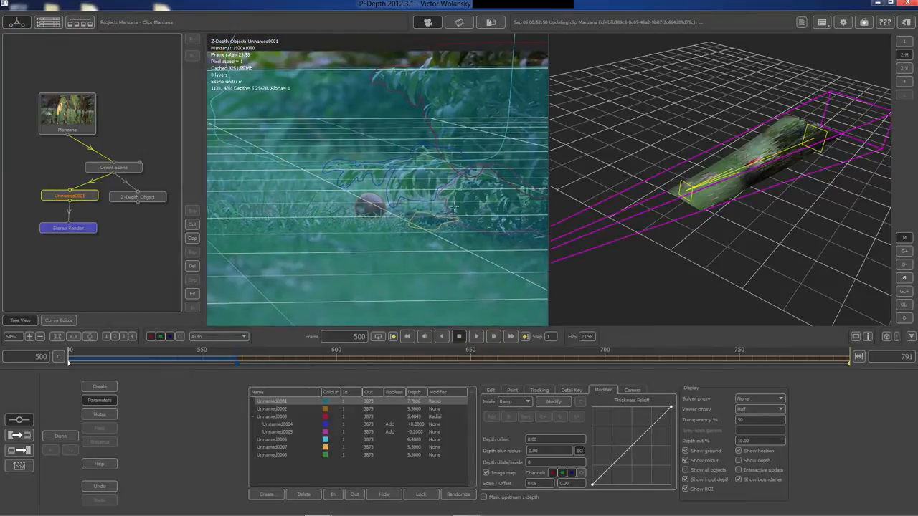
{"action": "middle_click_drag", "start_coordinate": [446, 219], "coordinate": [406, 204]}
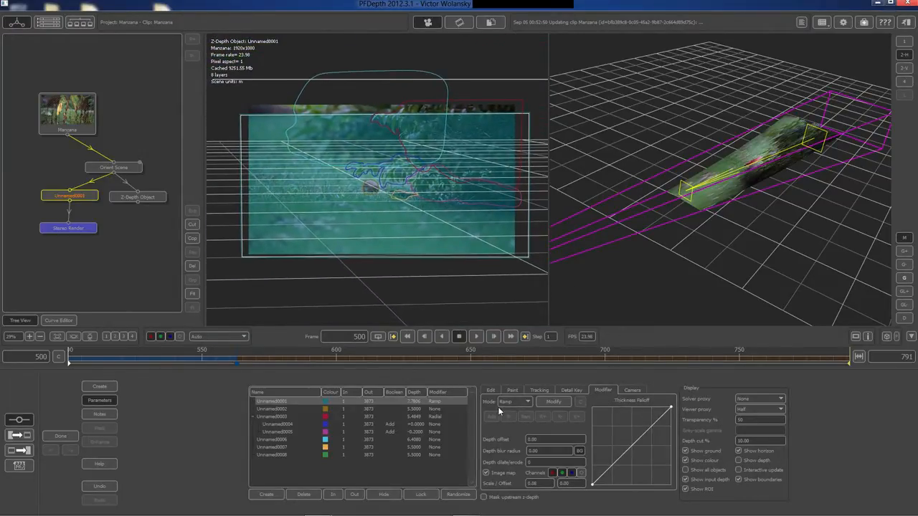
{"action": "middle_click_drag", "start_coordinate": [697, 250], "coordinate": [796, 135]}
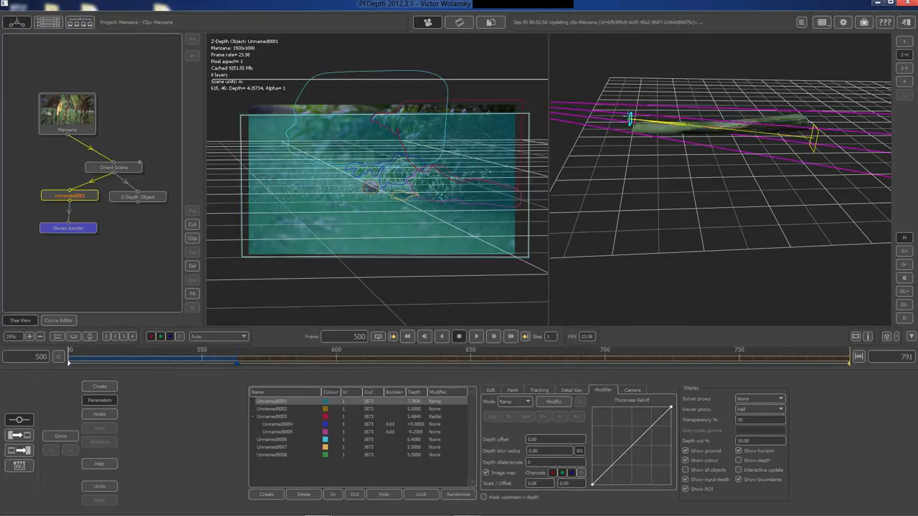
{"action": "left_click_drag", "start_coordinate": [630, 117], "coordinate": [627, 118]}
{"action": "left_click_drag", "start_coordinate": [668, 172], "coordinate": [667, 237]}
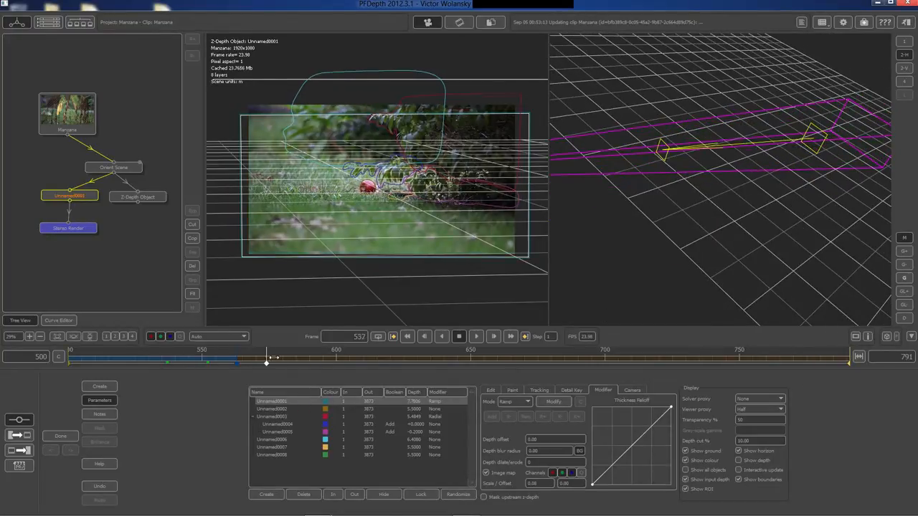
At frame 598, select the apple layer and nudge its depth handle in the 3D view to a depth of about 5.505 m.
{"action": "left_click_drag", "start_coordinate": [557, 336], "coordinate": [331, 355]}
{"action": "left_click", "coordinate": [283, 409]}
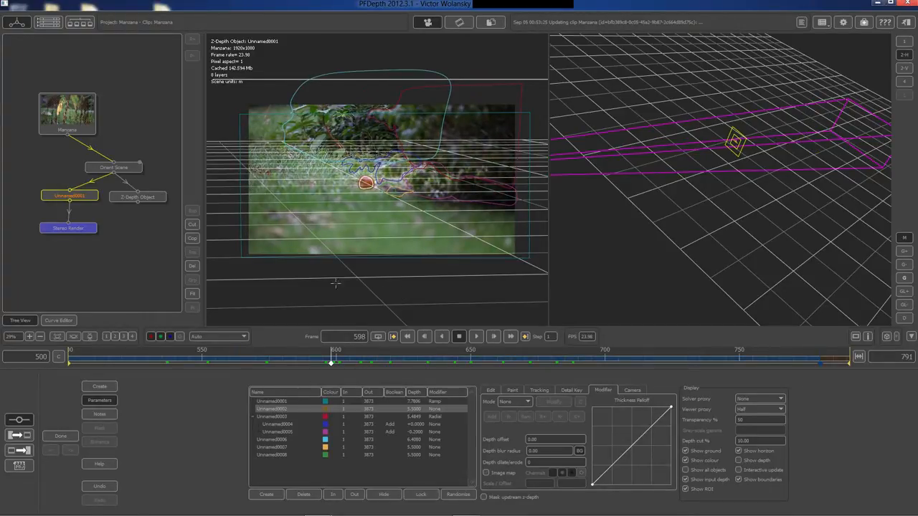
{"action": "scroll", "coordinate": [339, 269], "scroll_direction": "up", "scroll_amount": 5}
{"action": "middle_click_drag", "start_coordinate": [371, 269], "coordinate": [376, 296]}
{"action": "left_click_drag", "start_coordinate": [709, 261], "coordinate": [768, 142]}
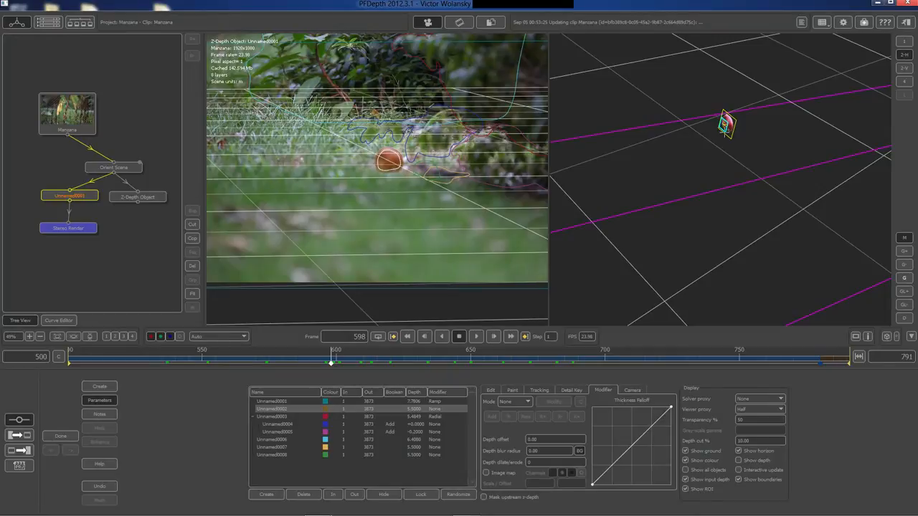
{"action": "left_click_drag", "start_coordinate": [720, 145], "coordinate": [663, 180]}
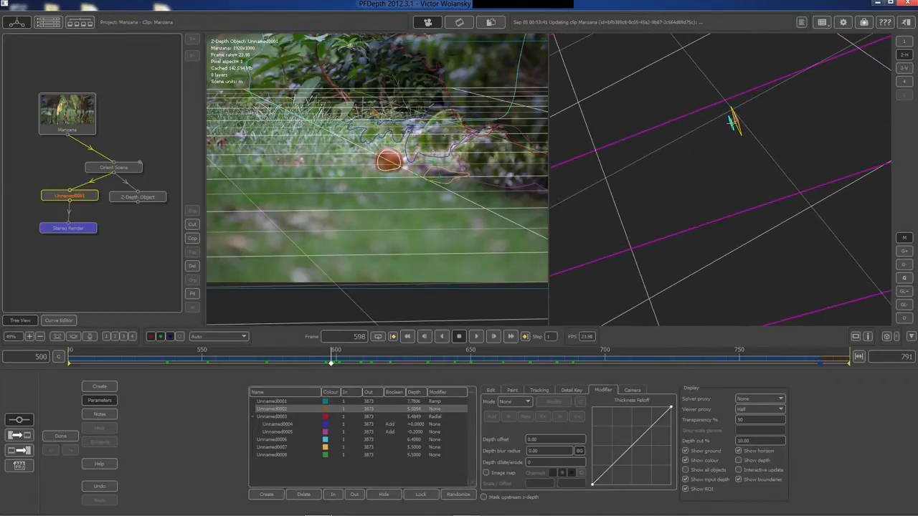
{"action": "left_click_drag", "start_coordinate": [726, 145], "coordinate": [719, 163]}
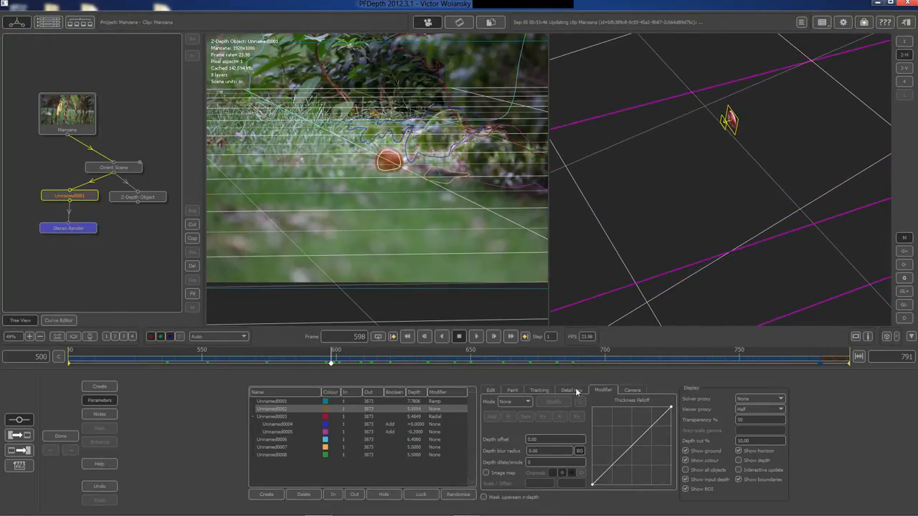
Apply a Radial modifier to the apple layer and adjust its depth handle to round out the shape.
{"action": "left_click", "coordinate": [525, 403]}
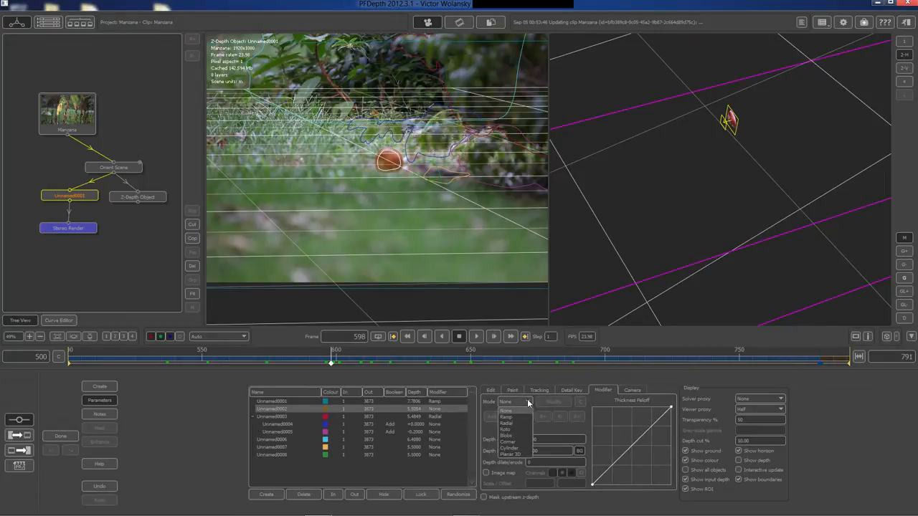
{"action": "left_click", "coordinate": [515, 423]}
{"action": "left_click_drag", "start_coordinate": [677, 204], "coordinate": [684, 152]}
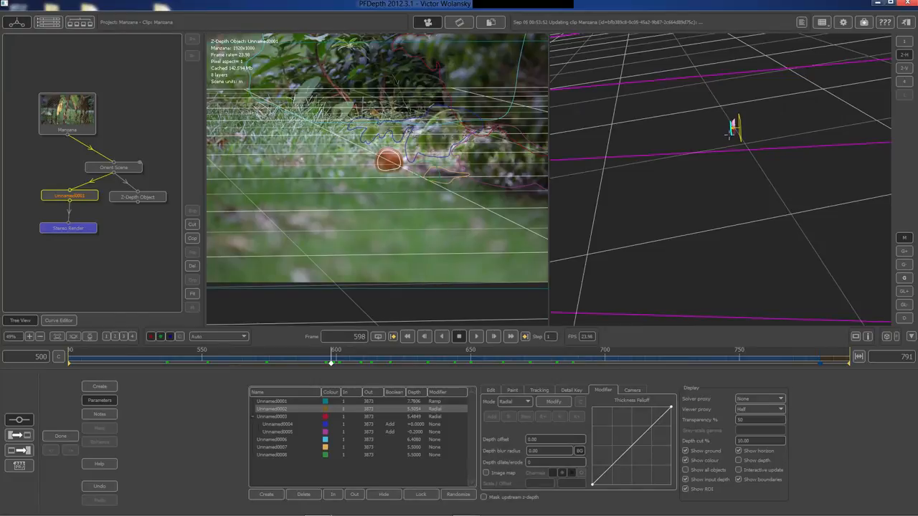
{"action": "left_click_drag", "start_coordinate": [704, 165], "coordinate": [690, 180]}
{"action": "left_click_drag", "start_coordinate": [689, 175], "coordinate": [742, 223]}
{"action": "middle_click_drag", "start_coordinate": [742, 223], "coordinate": [745, 226]}
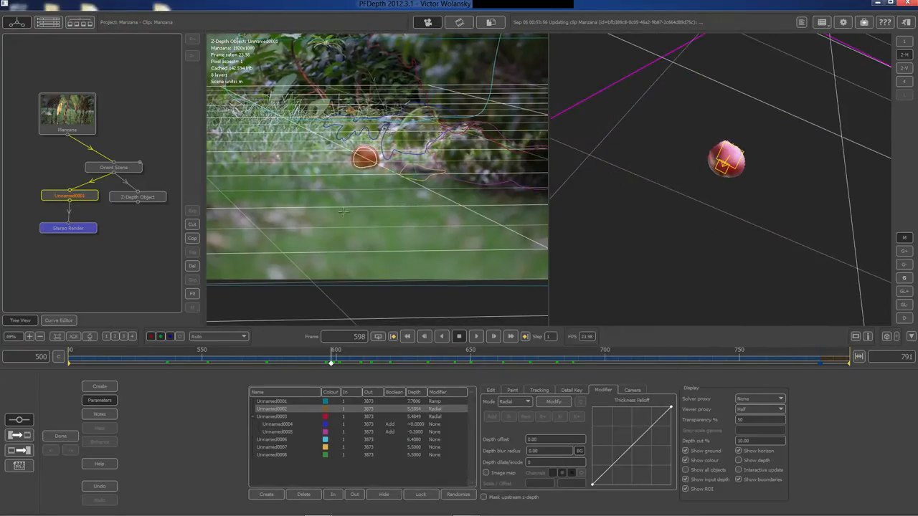
{"action": "scroll", "coordinate": [323, 244], "scroll_direction": "down", "scroll_amount": 2}
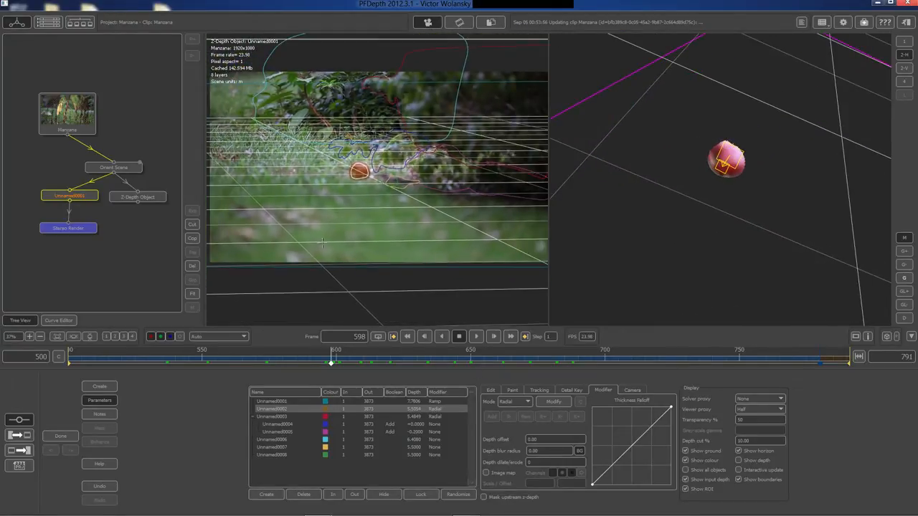
Review the tracking options, select the red foliage layer and examine its radial depth surface from several angles in 3D.
{"action": "left_click", "coordinate": [540, 390]}
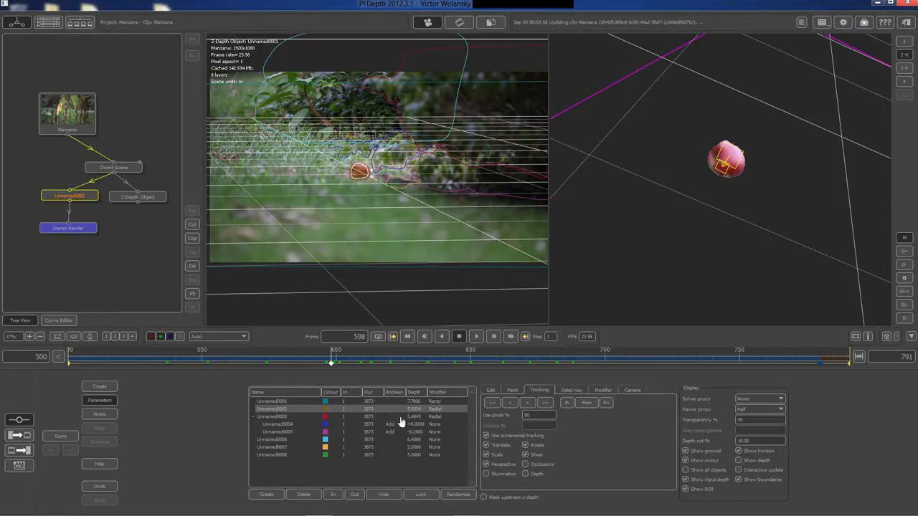
{"action": "left_click", "coordinate": [276, 416]}
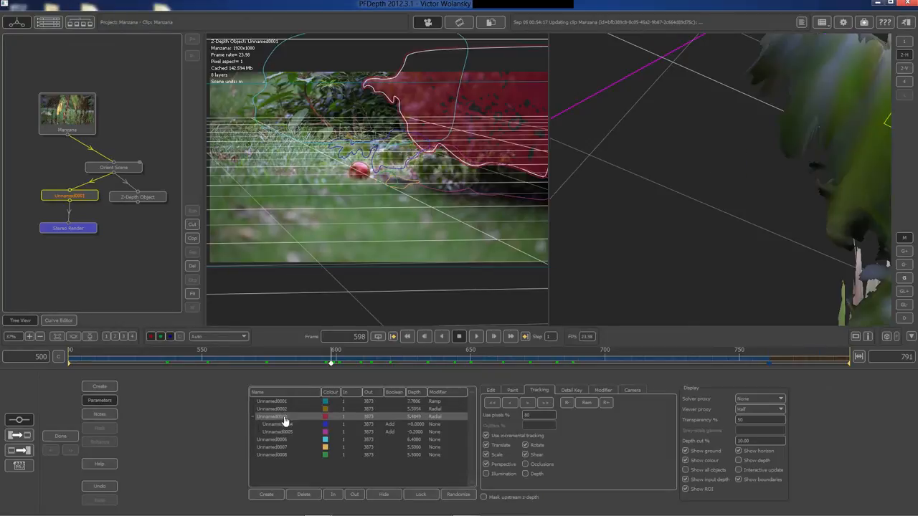
{"action": "left_click_drag", "start_coordinate": [760, 189], "coordinate": [444, 192]}
{"action": "middle_click_drag", "start_coordinate": [445, 185], "coordinate": [442, 185]}
{"action": "left_click_drag", "start_coordinate": [638, 201], "coordinate": [665, 191]}
{"action": "right_click_drag", "start_coordinate": [684, 179], "coordinate": [658, 187]}
{"action": "middle_click_drag", "start_coordinate": [533, 187], "coordinate": [493, 191]}
{"action": "left_click_drag", "start_coordinate": [631, 203], "coordinate": [691, 175]}
{"action": "right_click_drag", "start_coordinate": [692, 175], "coordinate": [670, 194]}
{"action": "left_click_drag", "start_coordinate": [669, 193], "coordinate": [649, 211]}
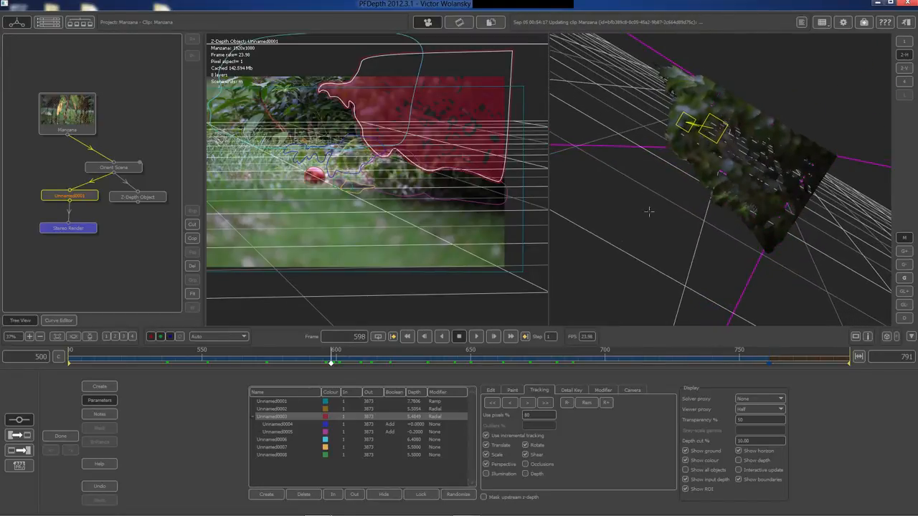
Turn detail keying off and back on for the red foliage layer, comparing its surface in the 3D view.
{"action": "left_click", "coordinate": [570, 390]}
{"action": "left_click", "coordinate": [488, 401]}
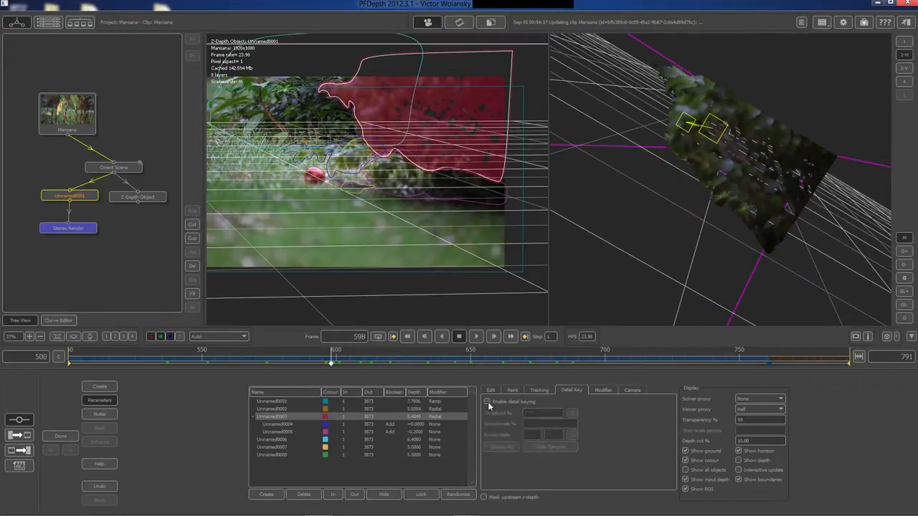
{"action": "left_click_drag", "start_coordinate": [654, 276], "coordinate": [702, 259]}
{"action": "left_click", "coordinate": [487, 402]}
{"action": "left_click_drag", "start_coordinate": [686, 217], "coordinate": [657, 243]}
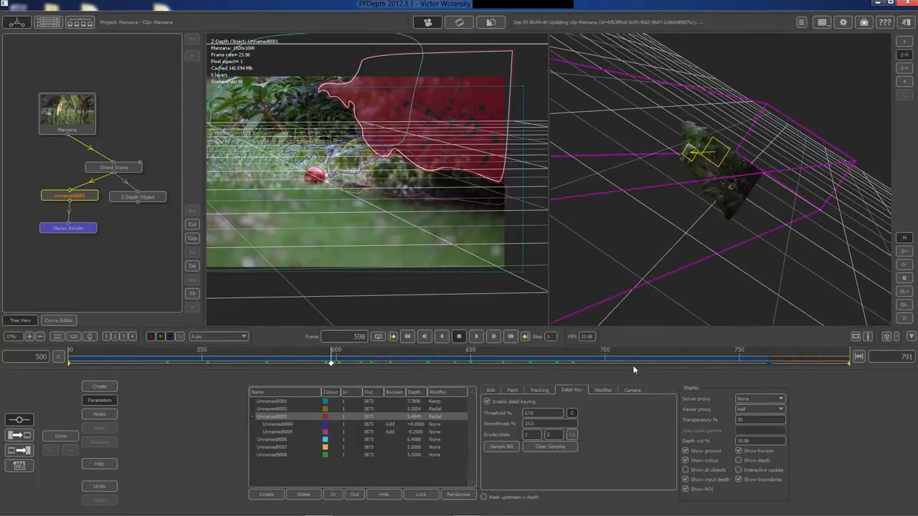
Turn the red foliage layer's modifier image map off and back on, comparing its depth surface in the 3D view.
{"action": "left_click", "coordinate": [602, 391]}
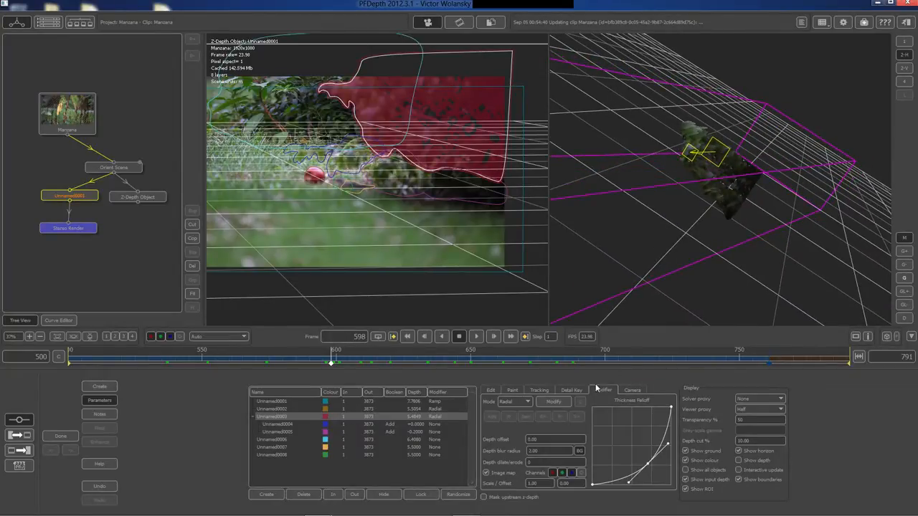
{"action": "left_click", "coordinate": [486, 473]}
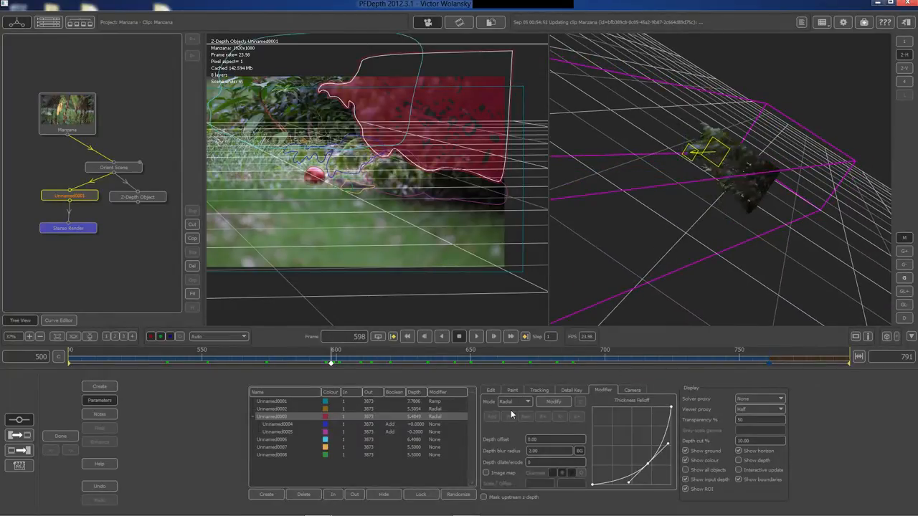
{"action": "left_click", "coordinate": [486, 473]}
{"action": "middle_click_drag", "start_coordinate": [754, 241], "coordinate": [513, 206]}
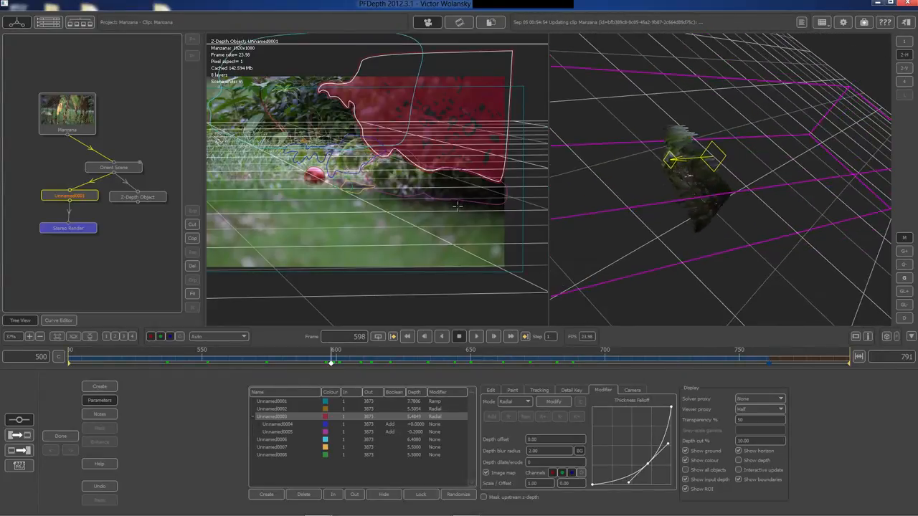
{"action": "scroll", "coordinate": [458, 207], "scroll_direction": "down", "scroll_amount": 5}
{"action": "middle_click_drag", "start_coordinate": [457, 206], "coordinate": [469, 208]}
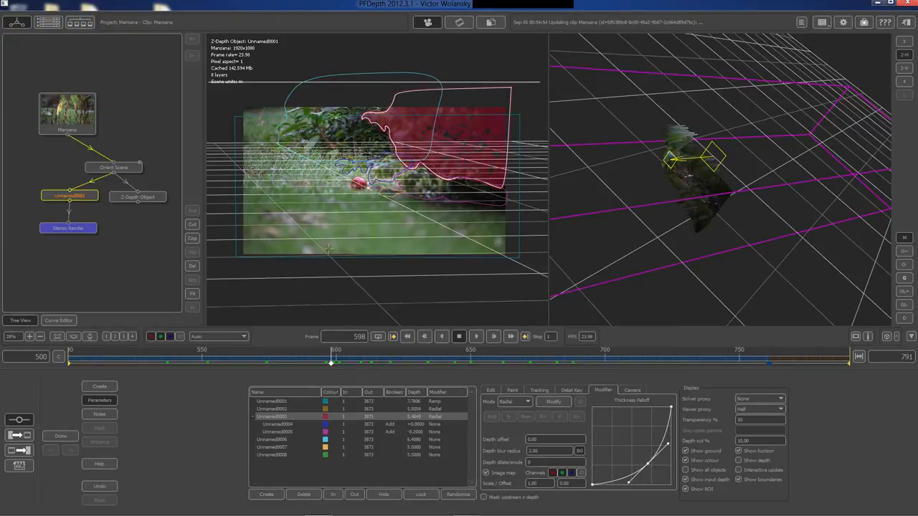
{"action": "scroll", "coordinate": [328, 249], "scroll_direction": "up", "scroll_amount": 6}
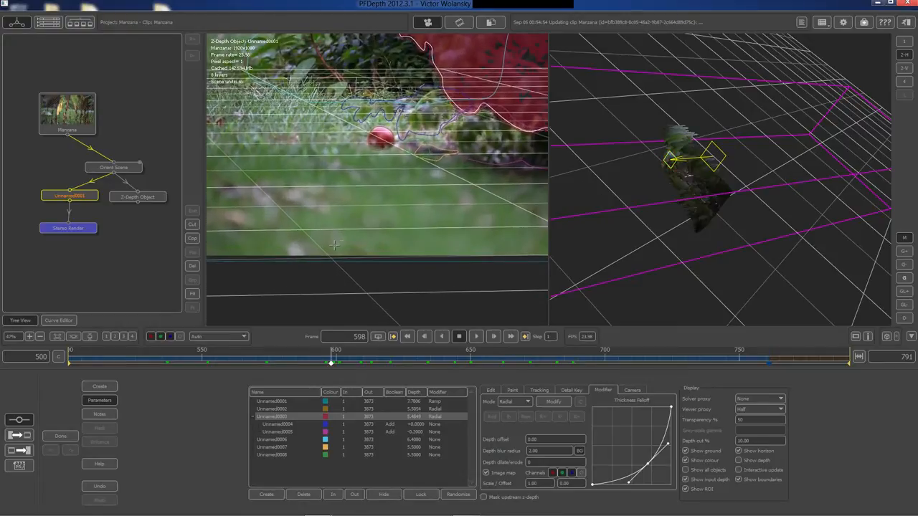
Select the blue and magenta child layers of the red foliage layer in turn and examine their depth in 3D.
{"action": "left_click", "coordinate": [539, 390]}
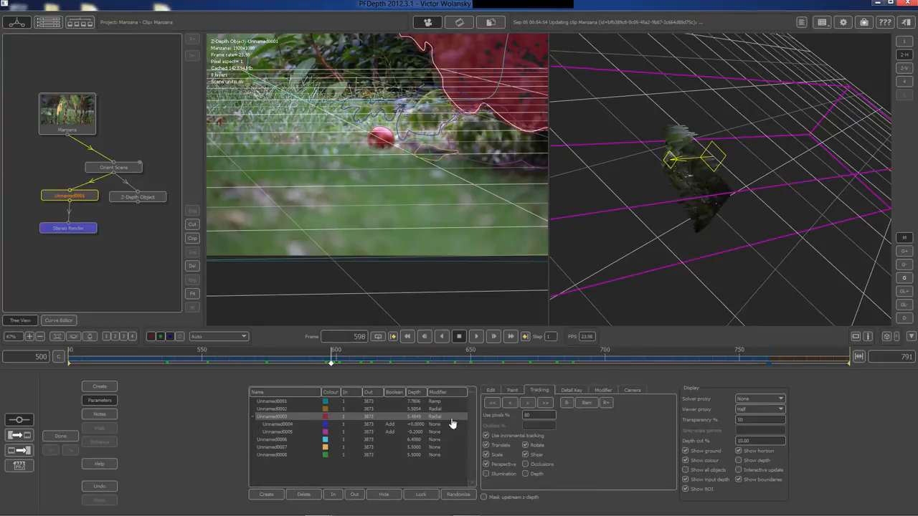
{"action": "left_click", "coordinate": [276, 424]}
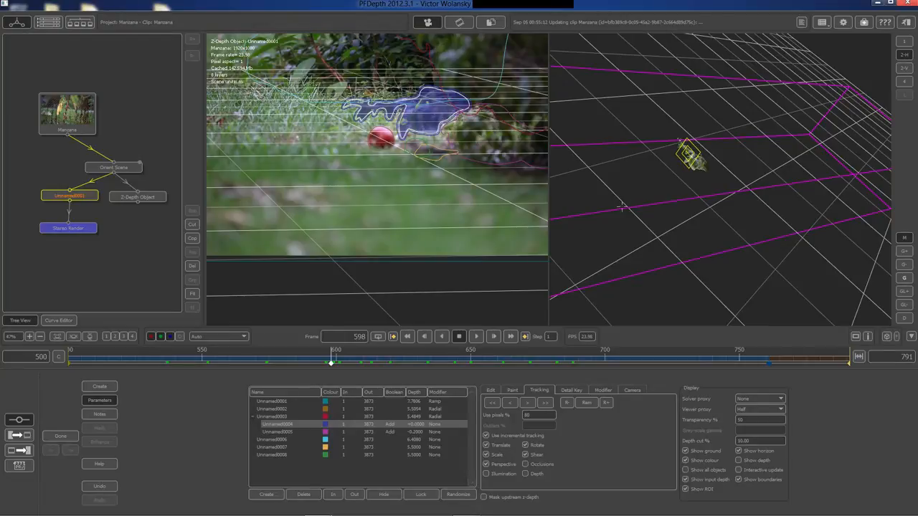
{"action": "left_click", "coordinate": [315, 432]}
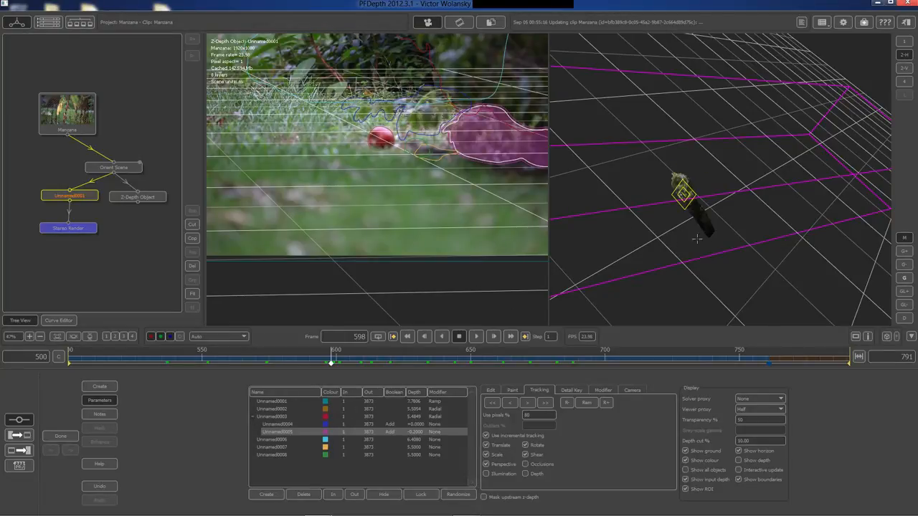
{"action": "scroll", "coordinate": [506, 200], "scroll_direction": "down", "scroll_amount": 5}
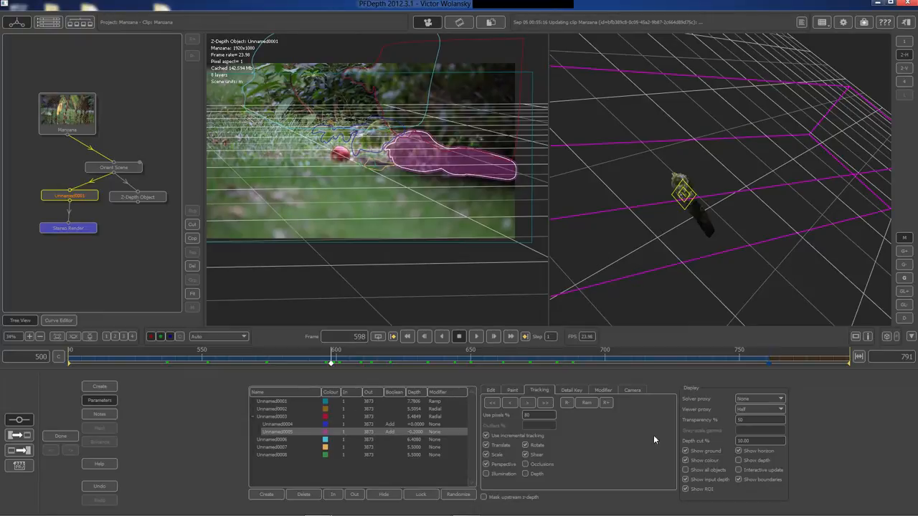
Show all objects in the 3D view and turn off the layer colour overlay.
{"action": "left_click", "coordinate": [685, 469]}
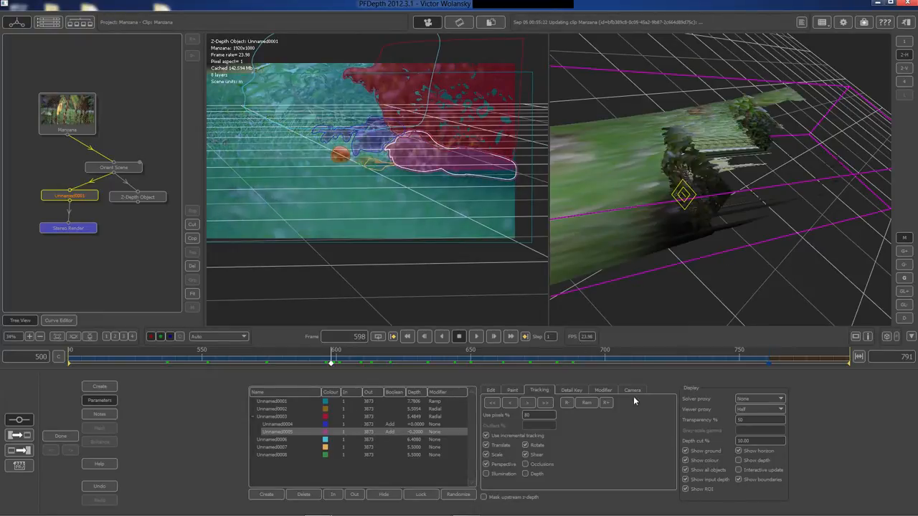
{"action": "left_click", "coordinate": [684, 460]}
{"action": "scroll", "coordinate": [395, 190], "scroll_direction": "up", "scroll_amount": 5}
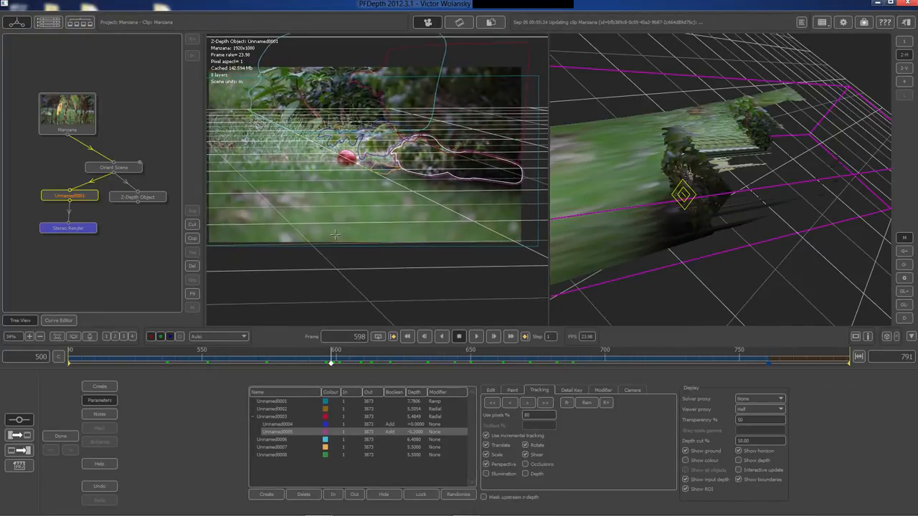
{"action": "middle_click_drag", "start_coordinate": [395, 190], "coordinate": [387, 212]}
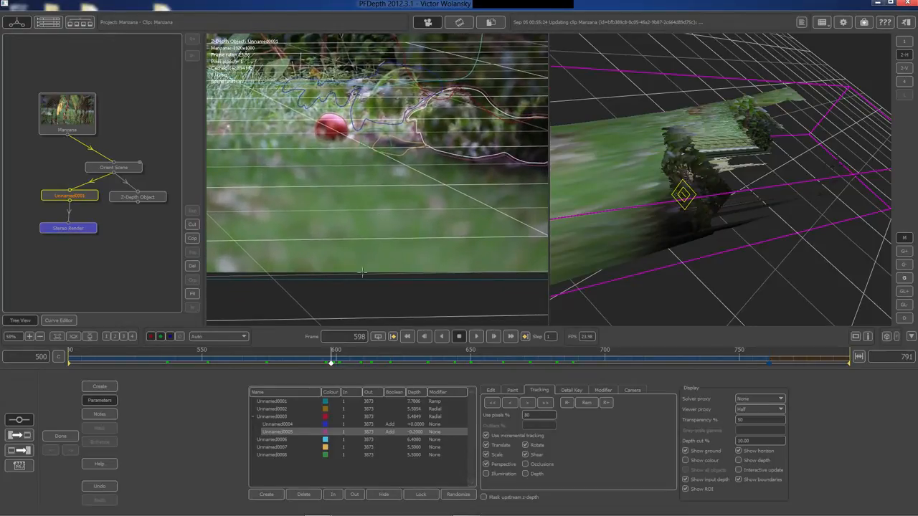
Go through the remaining layers down to Unnamed0008 and examine the combined depth scene in 3D.
{"action": "left_click", "coordinate": [274, 441]}
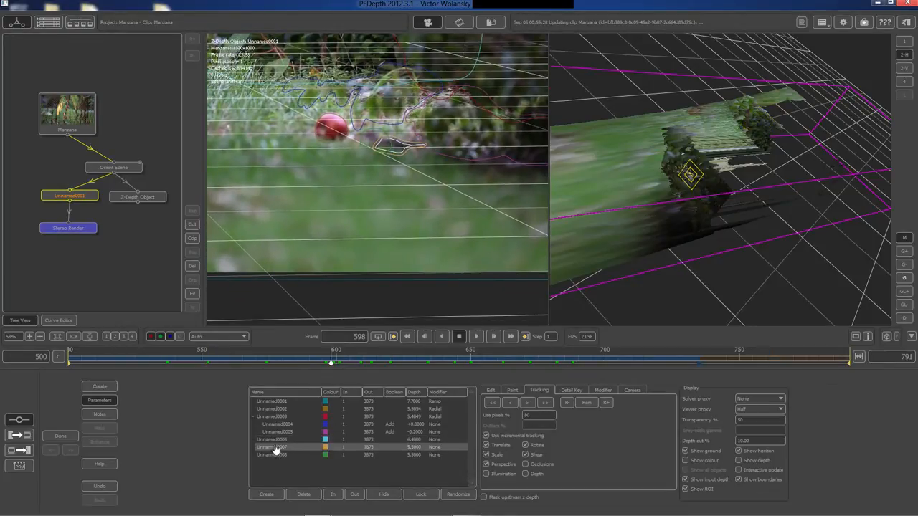
{"action": "left_click", "coordinate": [273, 455]}
{"action": "left_click_drag", "start_coordinate": [664, 208], "coordinate": [642, 215]}
{"action": "middle_click_drag", "start_coordinate": [449, 191], "coordinate": [487, 211]}
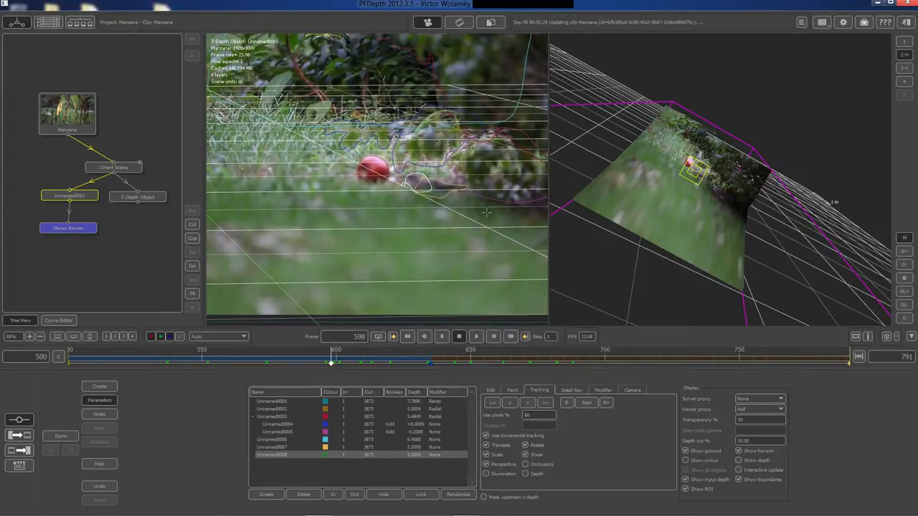
{"action": "scroll", "coordinate": [487, 210], "scroll_direction": "down", "scroll_amount": 4}
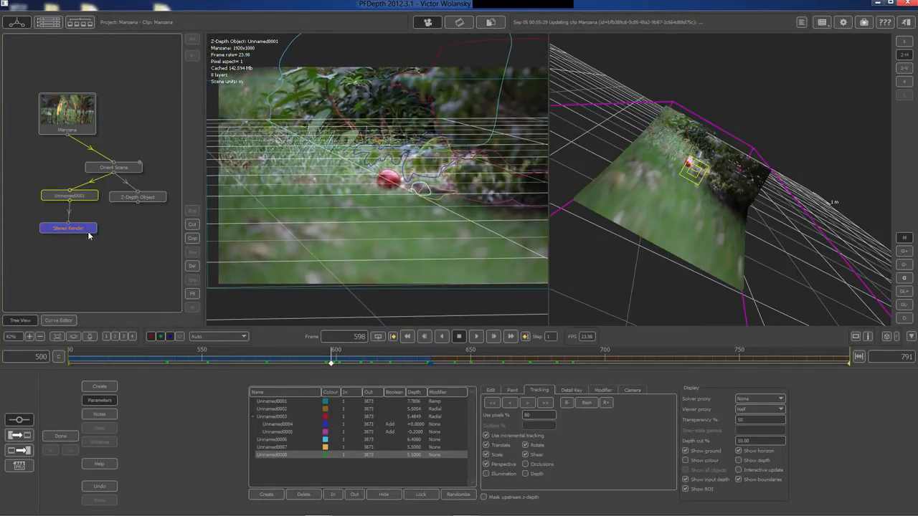
Open the Stereo Render node and examine the anaglyph image and the convergence plane within the camera frustum.
{"action": "left_click", "coordinate": [80, 230]}
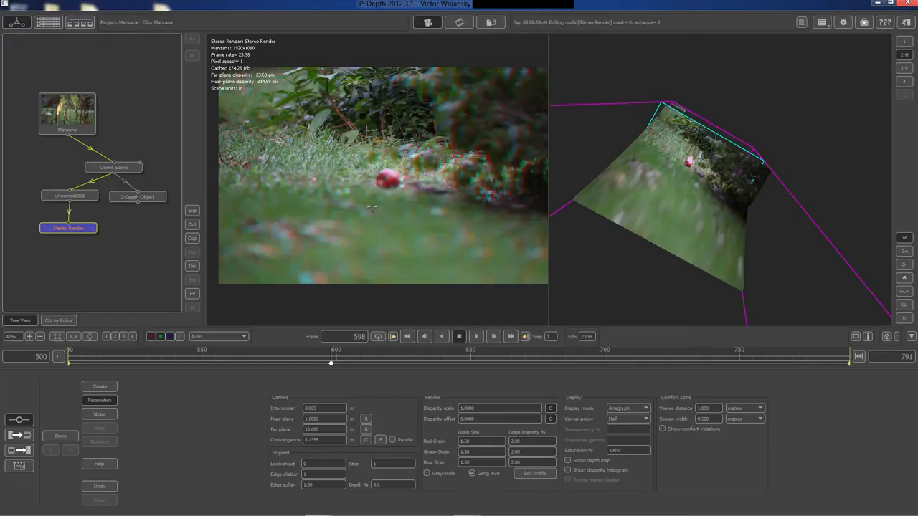
{"action": "mouse_move", "coordinate": [654, 260]}
{"action": "middle_mouse_down"}
{"action": "mouse_move", "coordinate": [608, 262]}
{"action": "mouse_move", "coordinate": [620, 241]}
{"action": "mouse_move", "coordinate": [648, 255]}
{"action": "middle_mouse_up"}
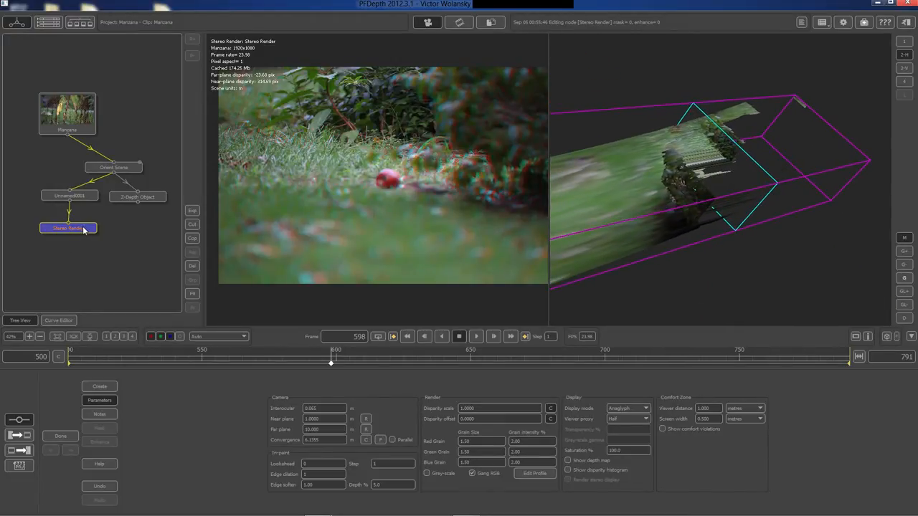
{"action": "left_click_drag", "start_coordinate": [88, 230], "coordinate": [90, 229]}
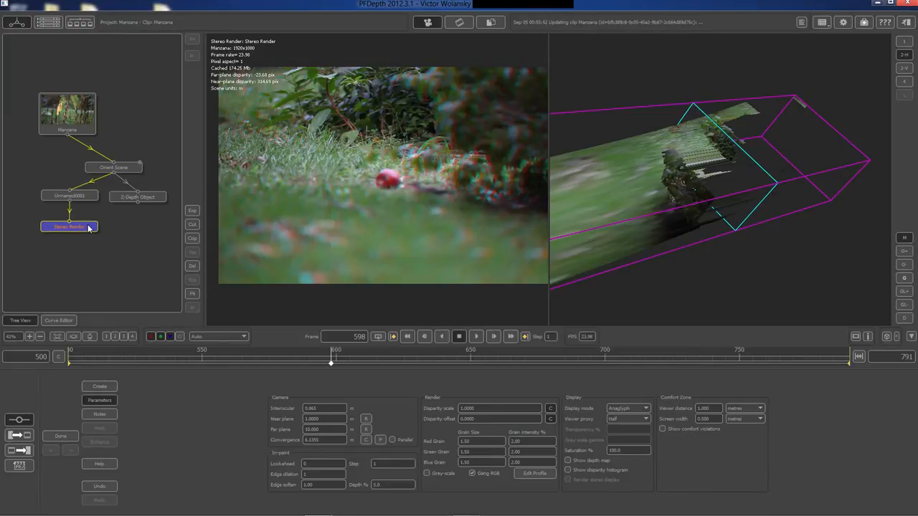
{"action": "middle_click_drag", "start_coordinate": [713, 292], "coordinate": [775, 261]}
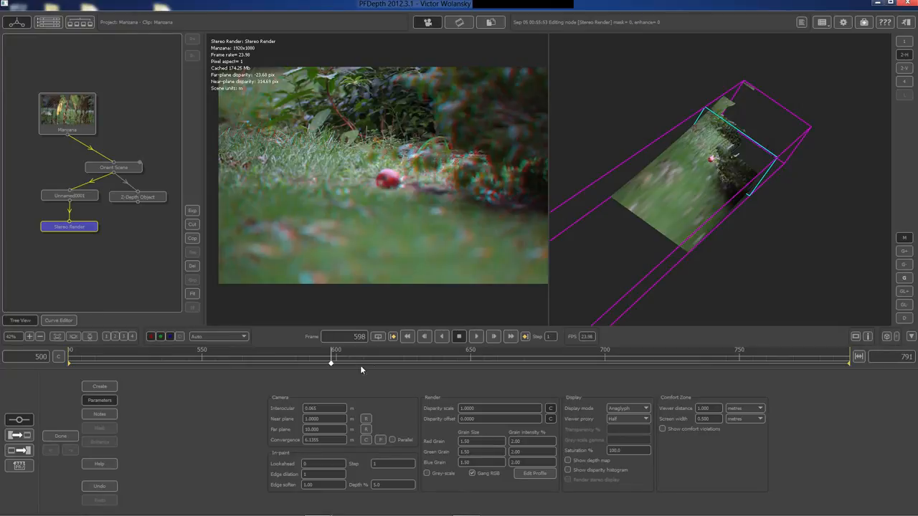
{"action": "mouse_move", "coordinate": [728, 242]}
{"action": "middle_mouse_down"}
{"action": "mouse_move", "coordinate": [755, 227]}
{"action": "mouse_move", "coordinate": [735, 237]}
{"action": "middle_mouse_up"}
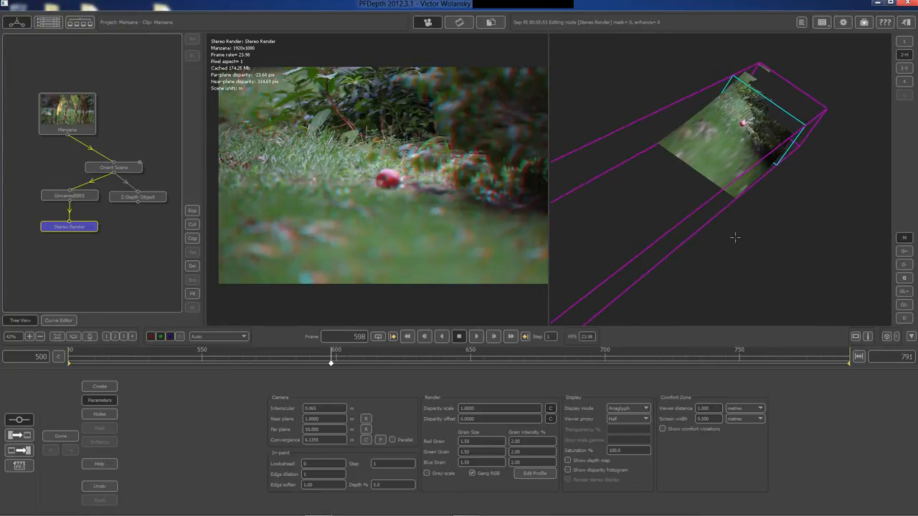
Enable the display of comfort violations for the stereo render.
{"action": "left_click", "coordinate": [663, 429]}
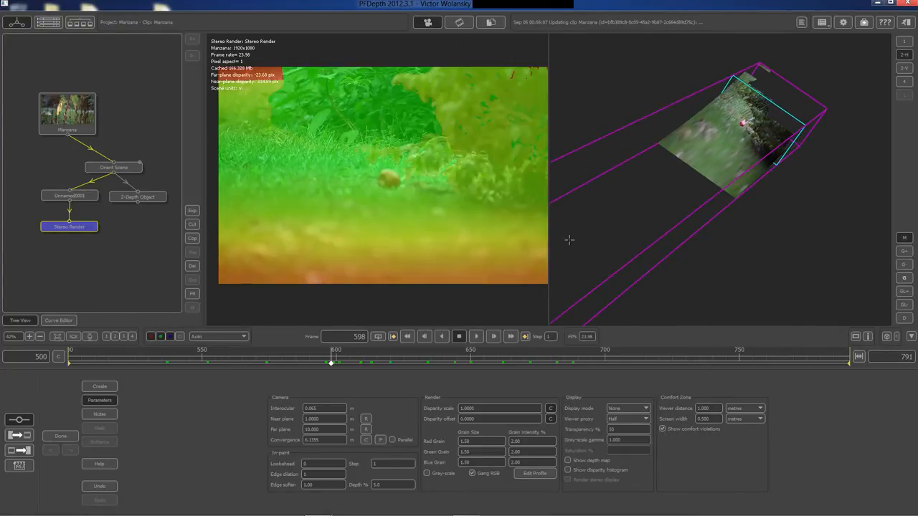
{"action": "middle_click_drag", "start_coordinate": [338, 240], "coordinate": [339, 247]}
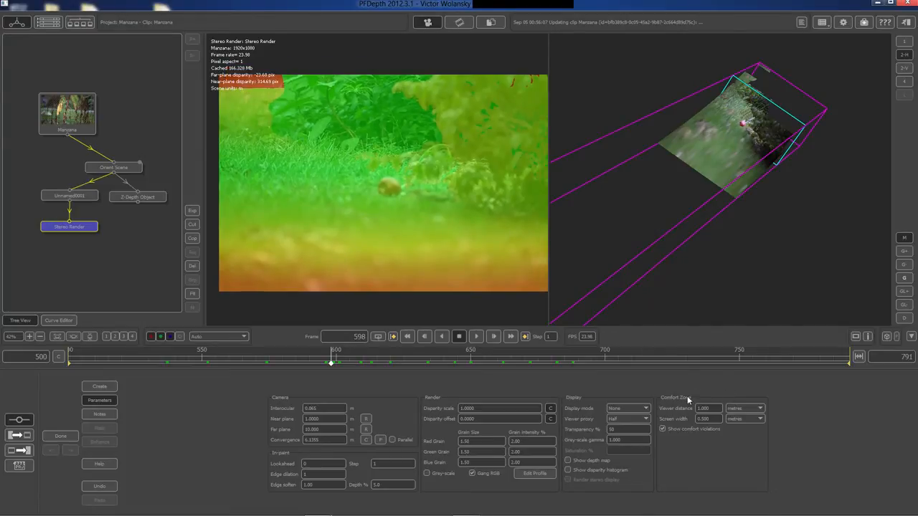
{"action": "right_click_drag", "start_coordinate": [495, 256], "coordinate": [411, 165]}
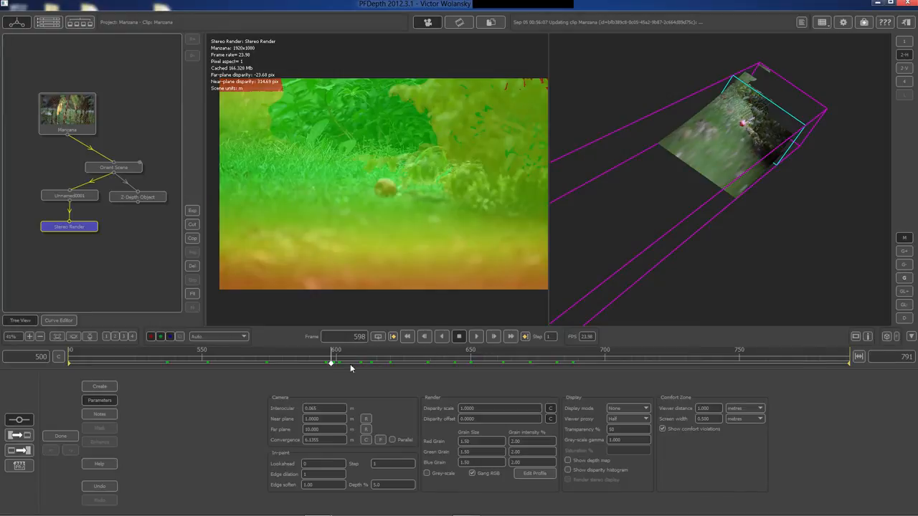
{"action": "right_click_drag", "start_coordinate": [310, 267], "coordinate": [340, 305]}
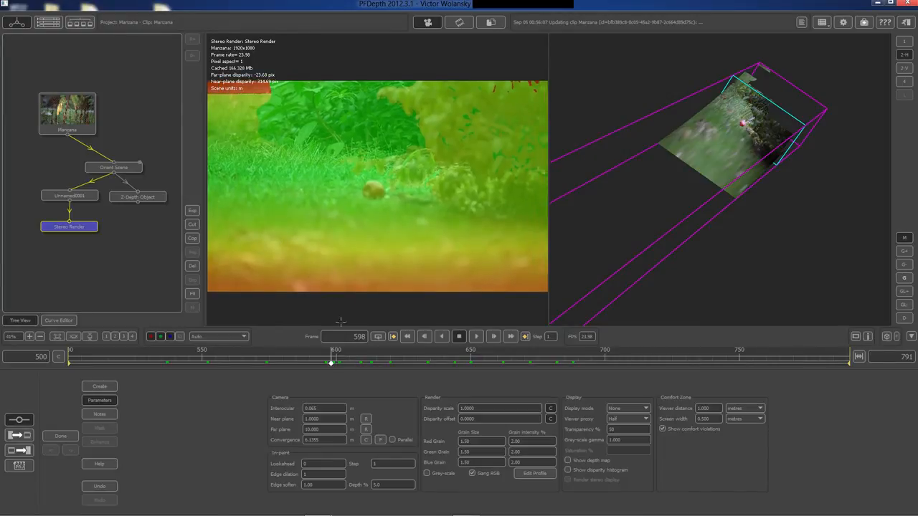
Check the comfort violation overlay at frames across the whole clip, ending at frame 570, and examine the convergence plane in 3D.
{"action": "left_click", "coordinate": [224, 362]}
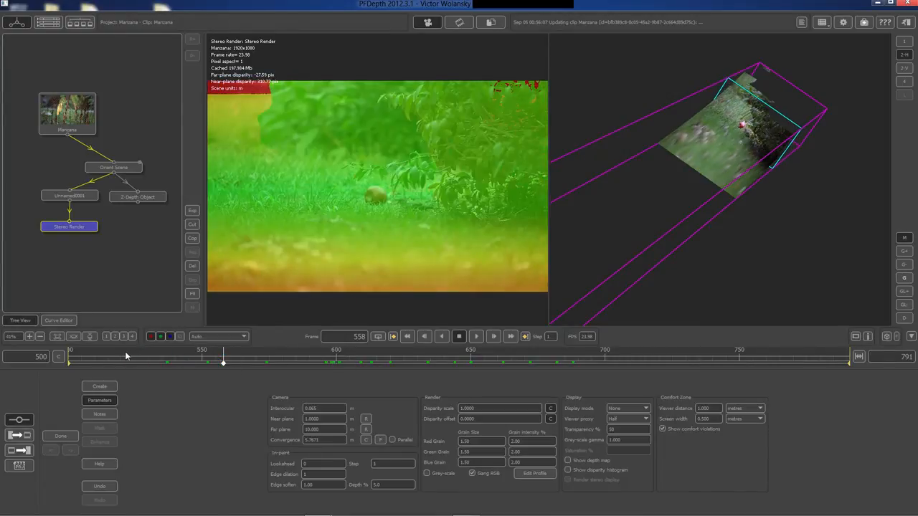
{"action": "left_click", "coordinate": [87, 362]}
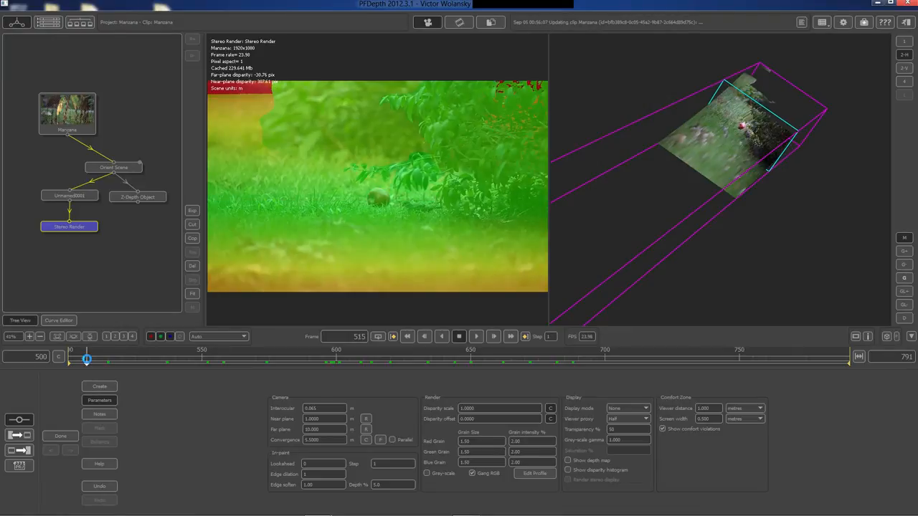
{"action": "left_click", "coordinate": [75, 362]}
{"action": "left_click", "coordinate": [324, 362]}
{"action": "left_click", "coordinate": [455, 362]}
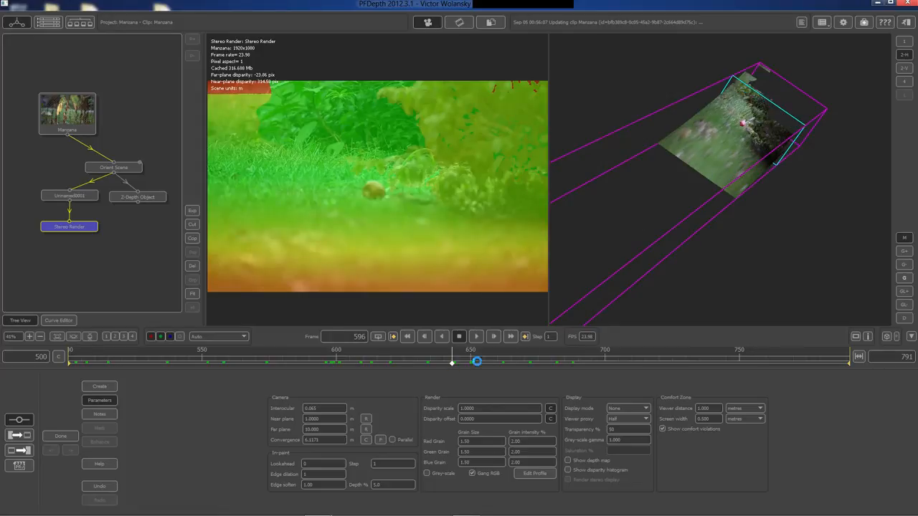
{"action": "left_click", "coordinate": [615, 362]}
{"action": "left_click", "coordinate": [686, 362]}
{"action": "left_click", "coordinate": [761, 362]}
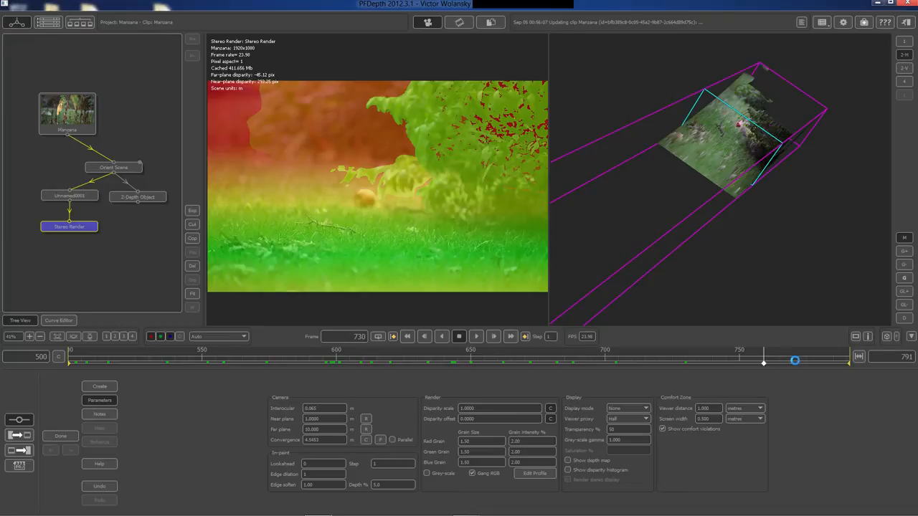
{"action": "left_click", "coordinate": [808, 362]}
{"action": "left_click", "coordinate": [712, 363]}
{"action": "left_click", "coordinate": [574, 362]}
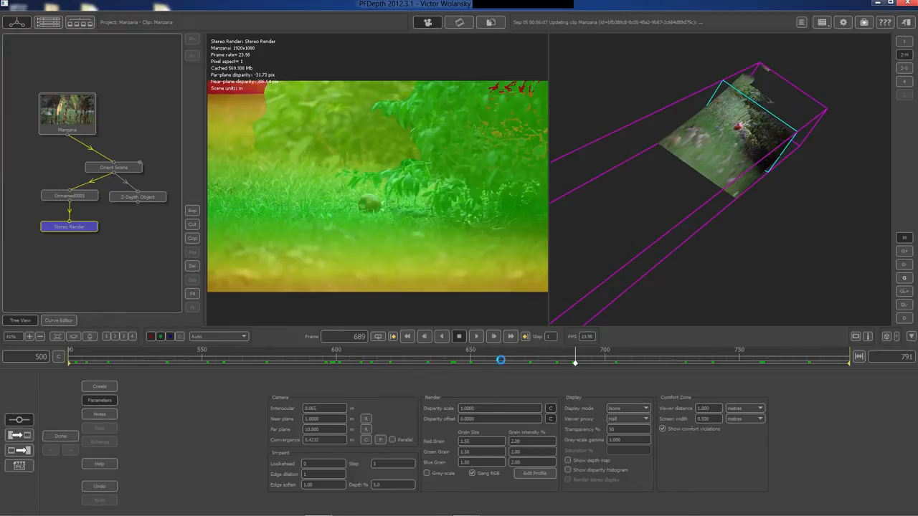
{"action": "left_click", "coordinate": [500, 362]}
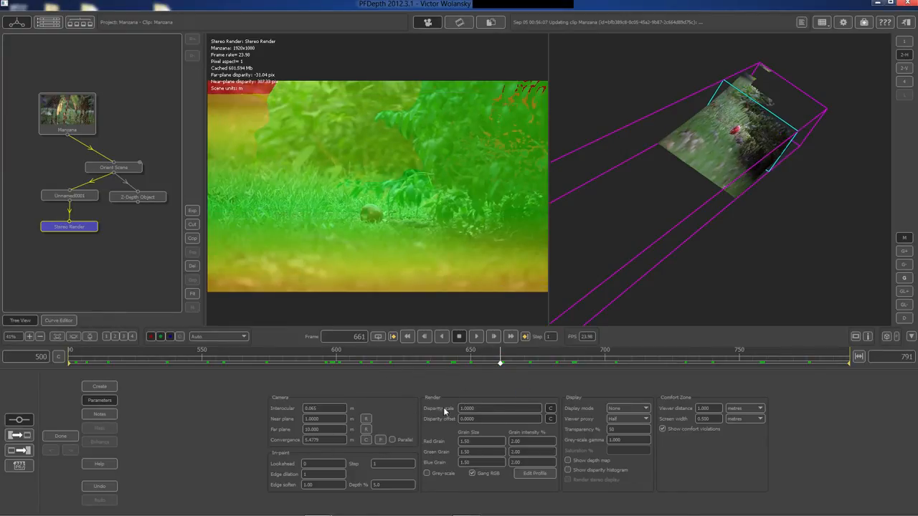
{"action": "left_click", "coordinate": [467, 362]}
{"action": "left_click", "coordinate": [382, 364]}
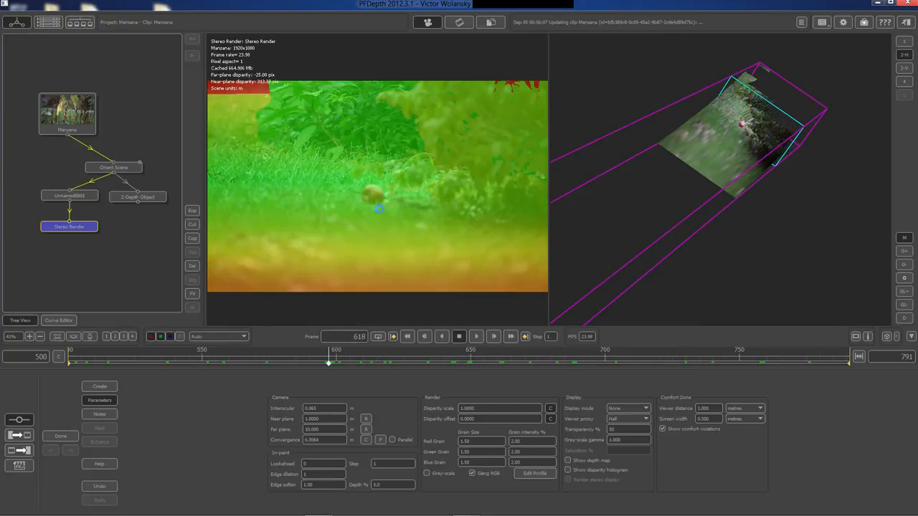
{"action": "left_click", "coordinate": [257, 360]}
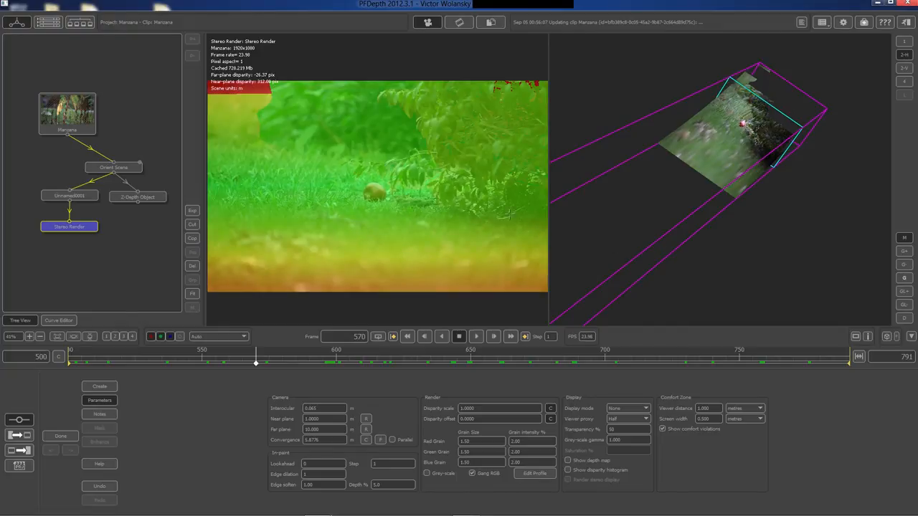
{"action": "middle_click_drag", "start_coordinate": [643, 192], "coordinate": [687, 215]}
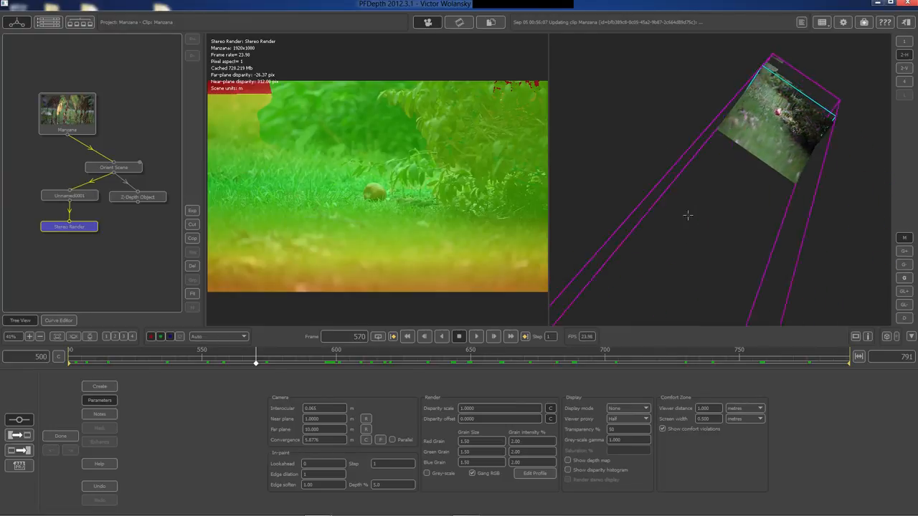
{"action": "scroll", "coordinate": [392, 199], "scroll_direction": "down", "scroll_amount": 1}
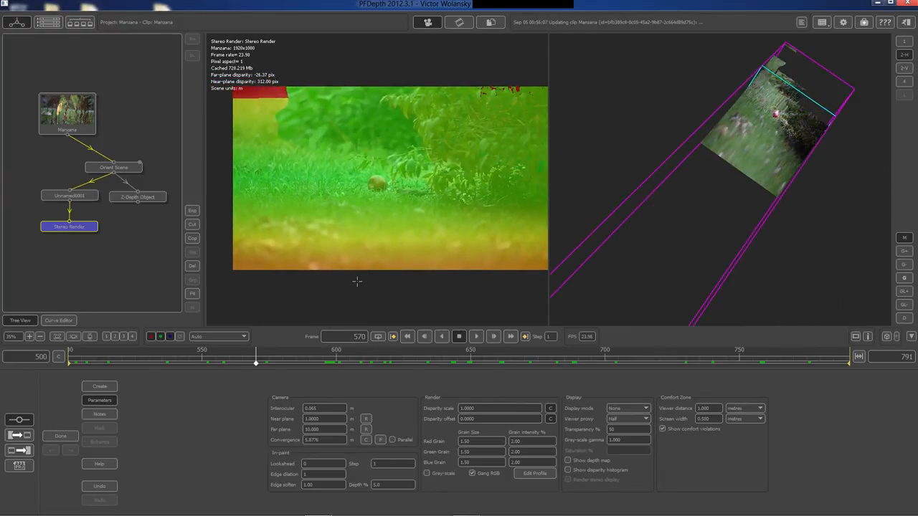
{"action": "scroll", "coordinate": [354, 251], "scroll_direction": "down", "scroll_amount": 1}
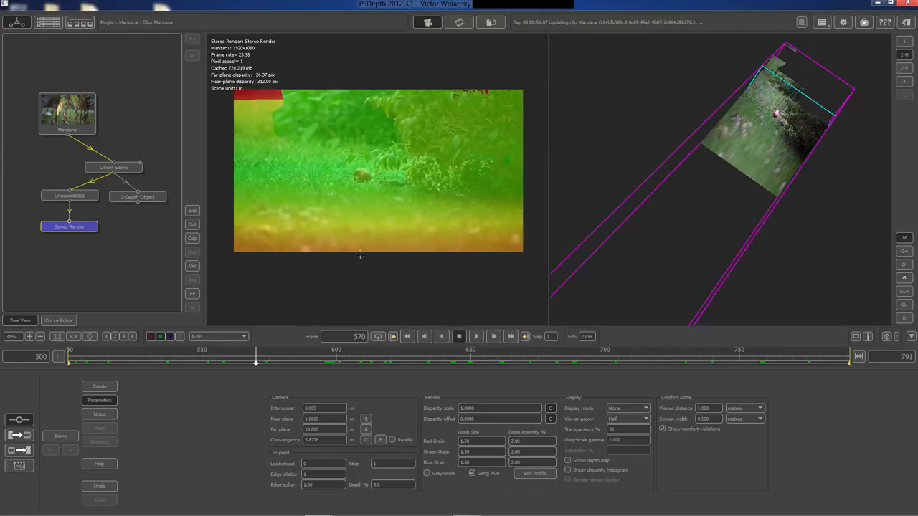